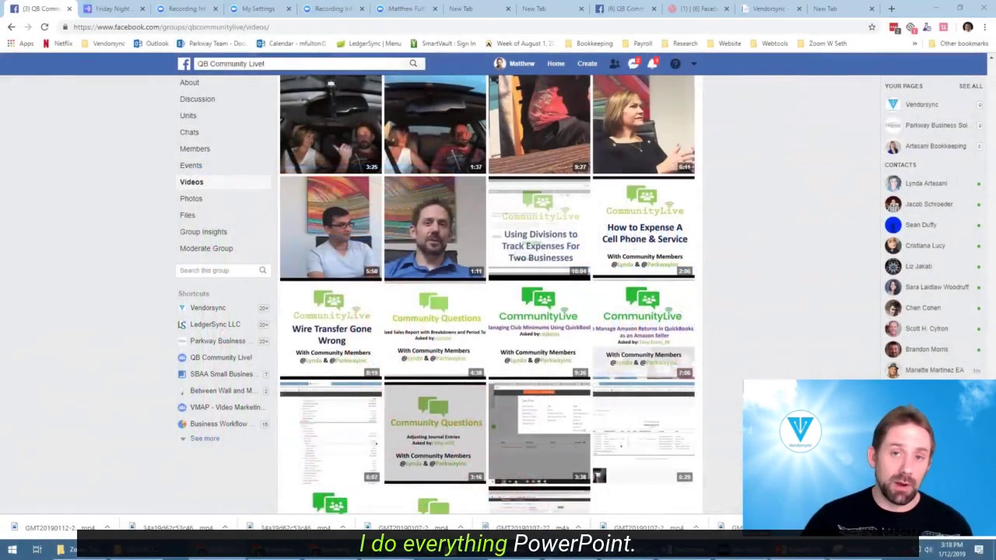
Switch from the browser to the PowerPoint presentation showing the slide 3 thumbnail
{"action": "mouse_move", "coordinate": [688, 549]}
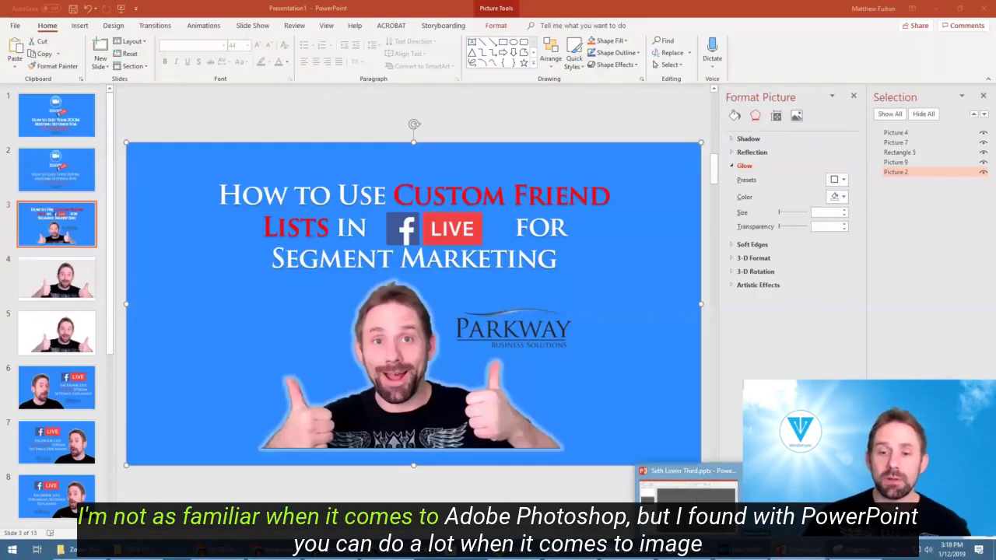
{"action": "left_click", "coordinate": [703, 491]}
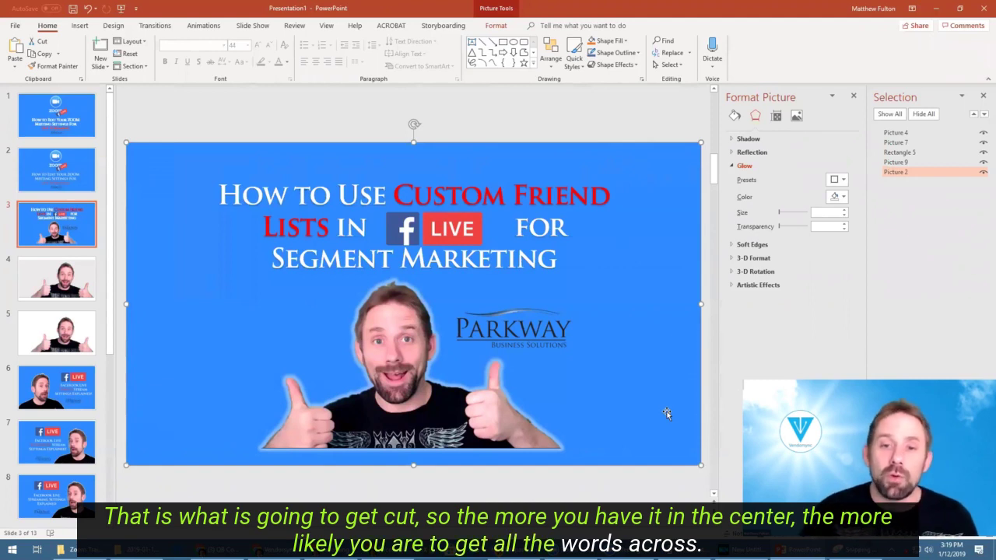
Set the title text to 36 pt and narrow its text box from the right
{"action": "left_click", "coordinate": [286, 194]}
{"action": "left_click_drag", "start_coordinate": [289, 195], "coordinate": [566, 266]}
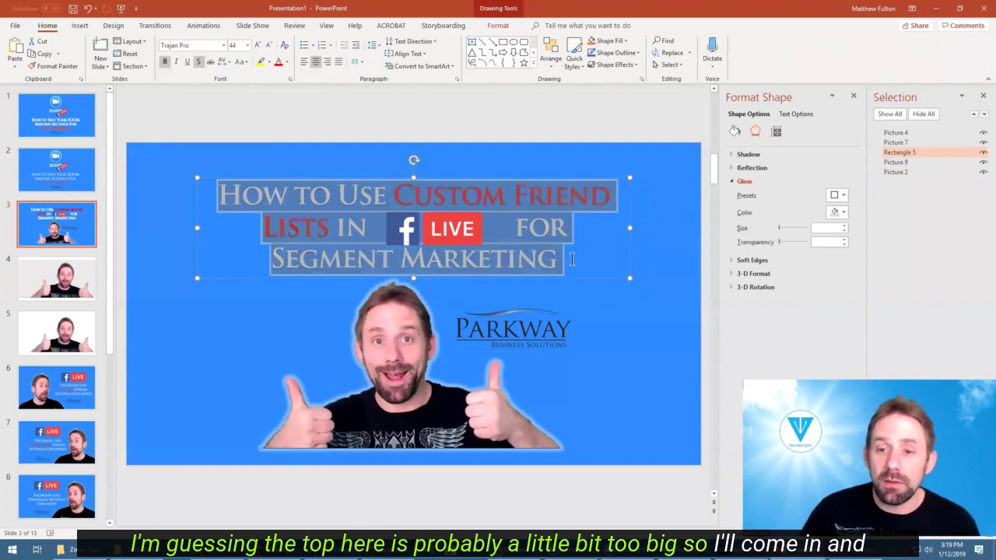
{"action": "left_click", "coordinate": [248, 46]}
{"action": "left_click", "coordinate": [237, 191]}
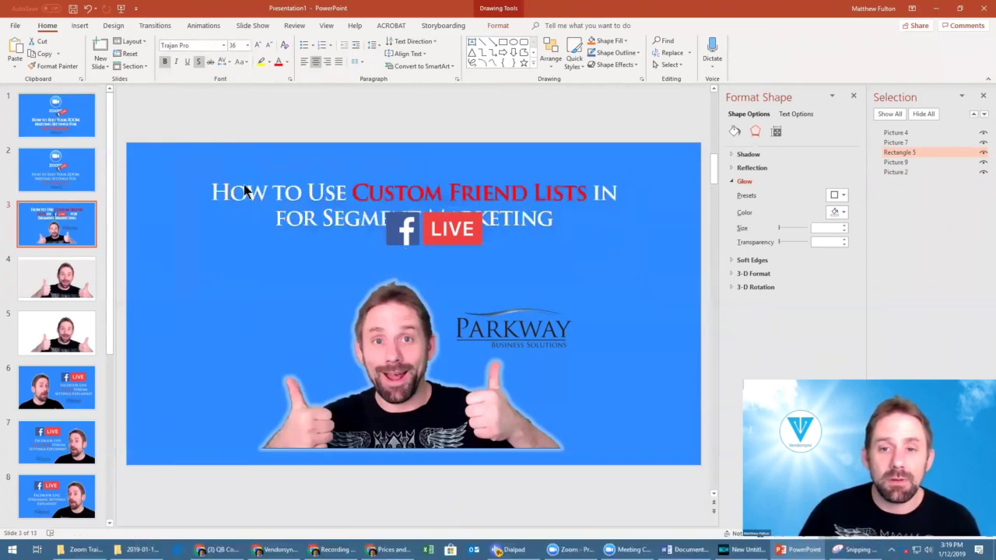
{"action": "left_click", "coordinate": [243, 191]}
{"action": "left_click_drag", "start_coordinate": [645, 194], "coordinate": [523, 204]}
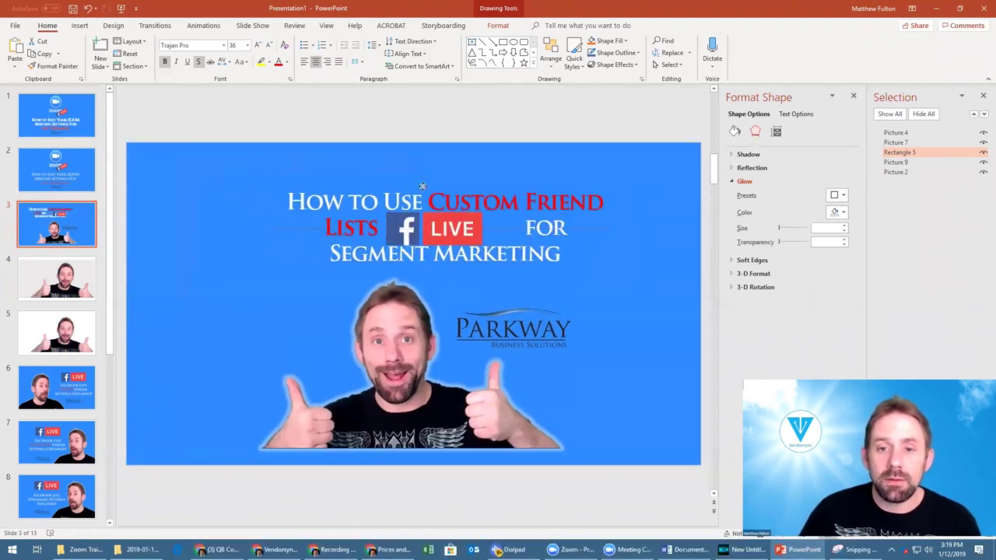
{"action": "left_click", "coordinate": [391, 192]}
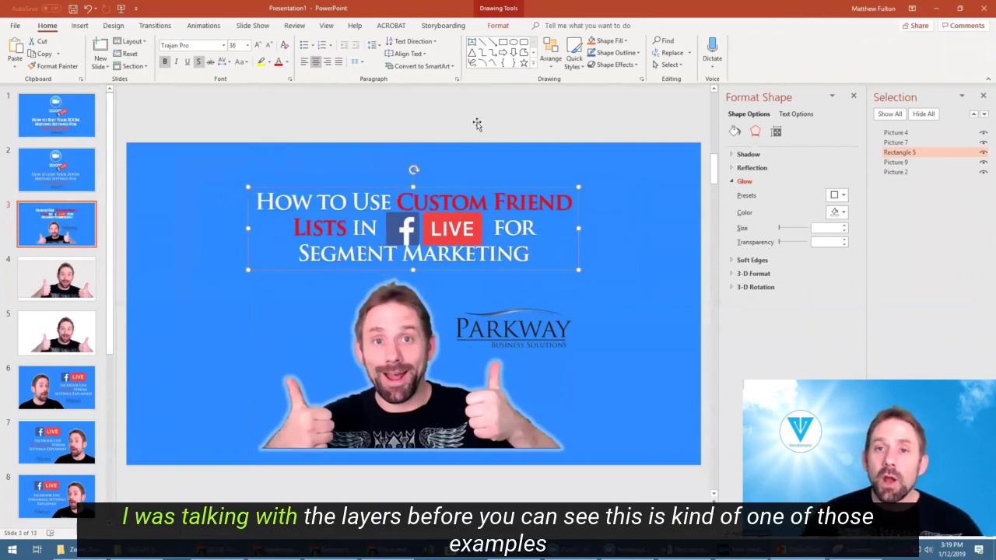
Shrink the Facebook LIVE logo to fit in the gap between IN and FOR
{"action": "left_click", "coordinate": [387, 206]}
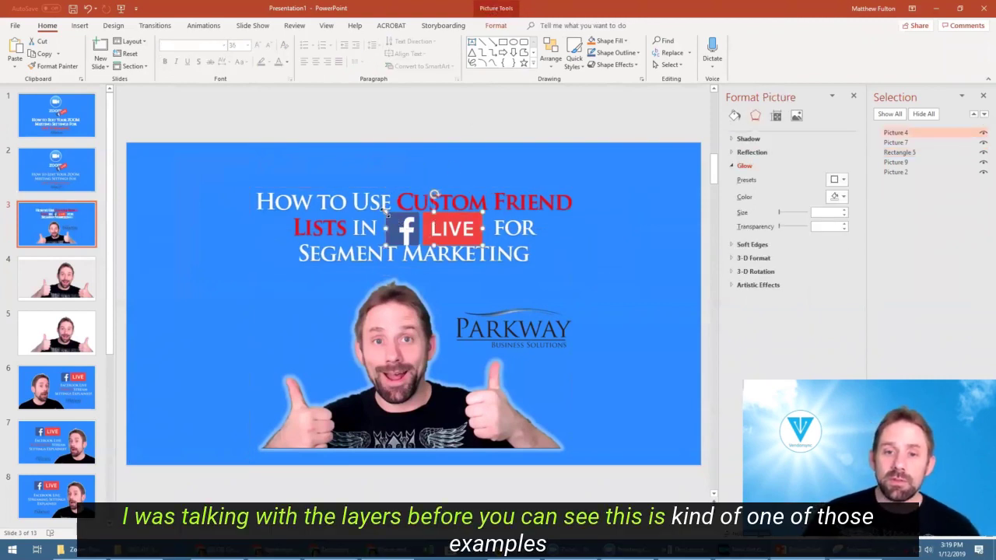
{"action": "left_click_drag", "start_coordinate": [387, 206], "coordinate": [427, 207]}
{"action": "left_click", "coordinate": [434, 167]}
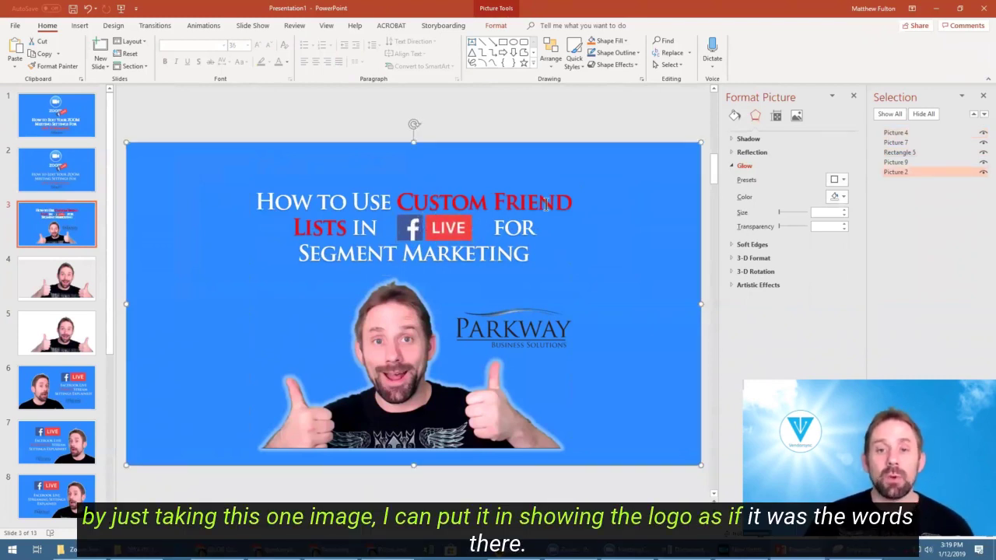
{"action": "left_click", "coordinate": [516, 321]}
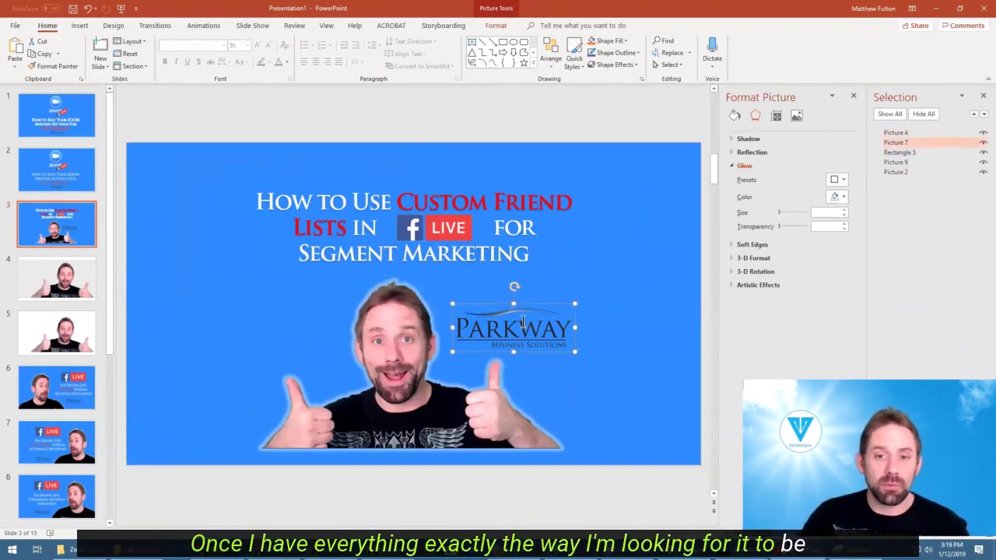
Group the title, Facebook LIVE logo, Parkway logo, presenter photo and blue background
{"action": "left_click", "coordinate": [502, 200]}
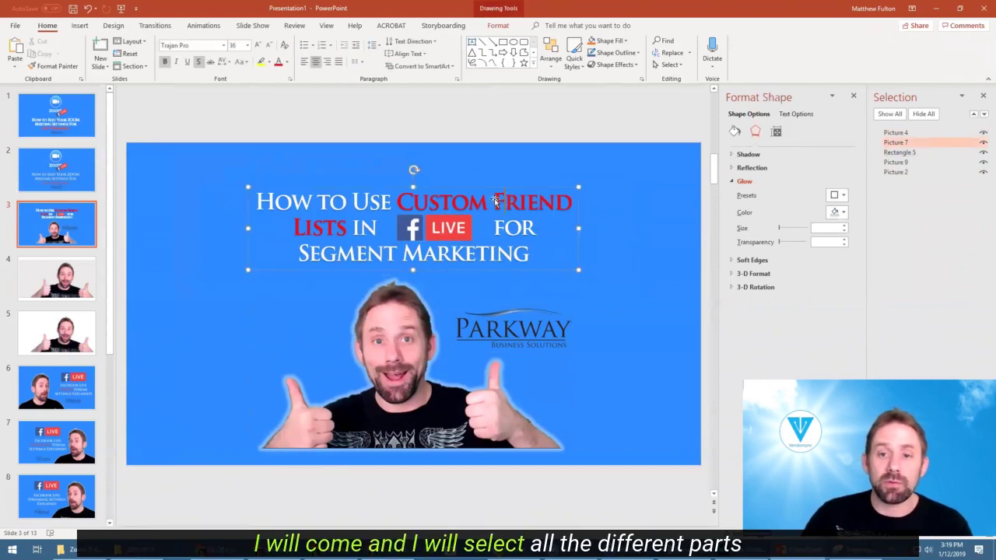
{"action": "left_click", "coordinate": [332, 221], "text": "shift"}
{"action": "left_click", "coordinate": [480, 336], "text": "shift"}
{"action": "left_click", "coordinate": [389, 338], "text": "shift"}
{"action": "left_click", "coordinate": [205, 333], "text": "shift"}
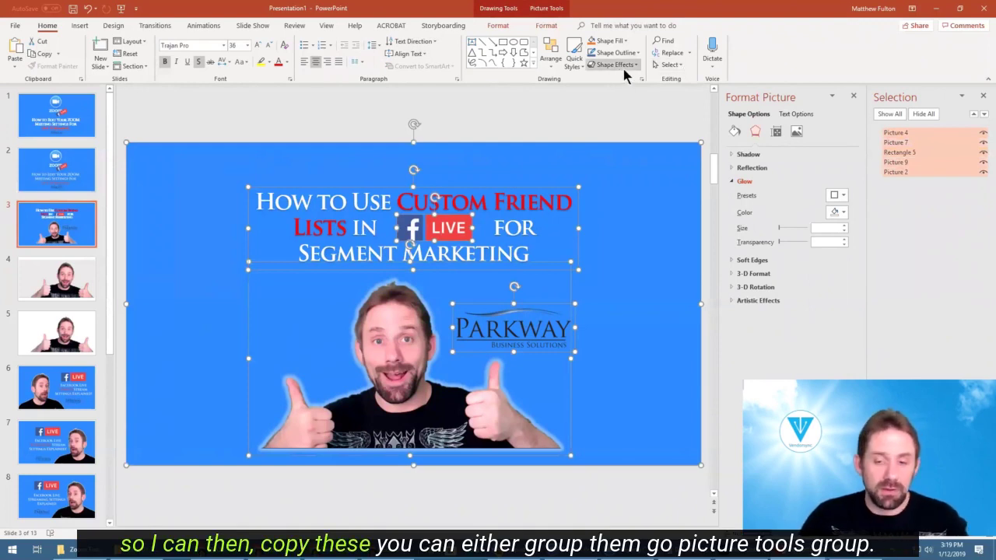
{"action": "left_click", "coordinate": [545, 25]}
{"action": "left_click", "coordinate": [840, 54]}
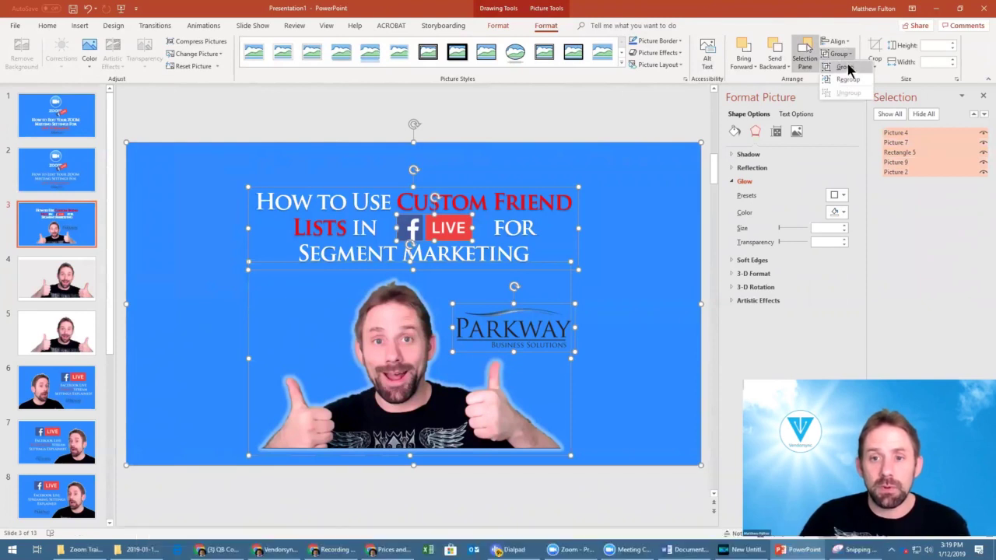
{"action": "left_click", "coordinate": [845, 68]}
Copy the grouped thumbnail and paste it as a picture on a new blank slide
{"action": "right_click", "coordinate": [591, 163]}
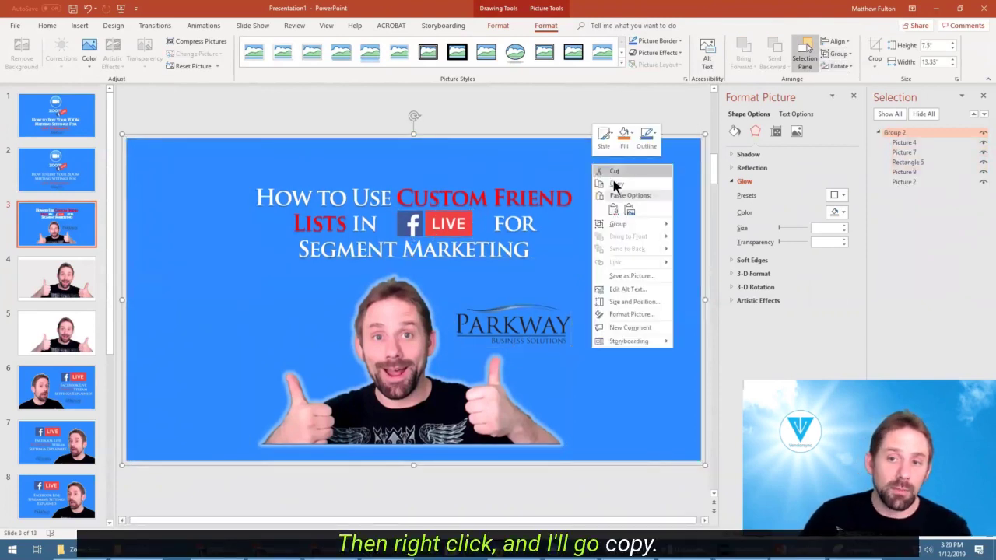
{"action": "left_click", "coordinate": [616, 185]}
{"action": "left_click", "coordinate": [49, 26]}
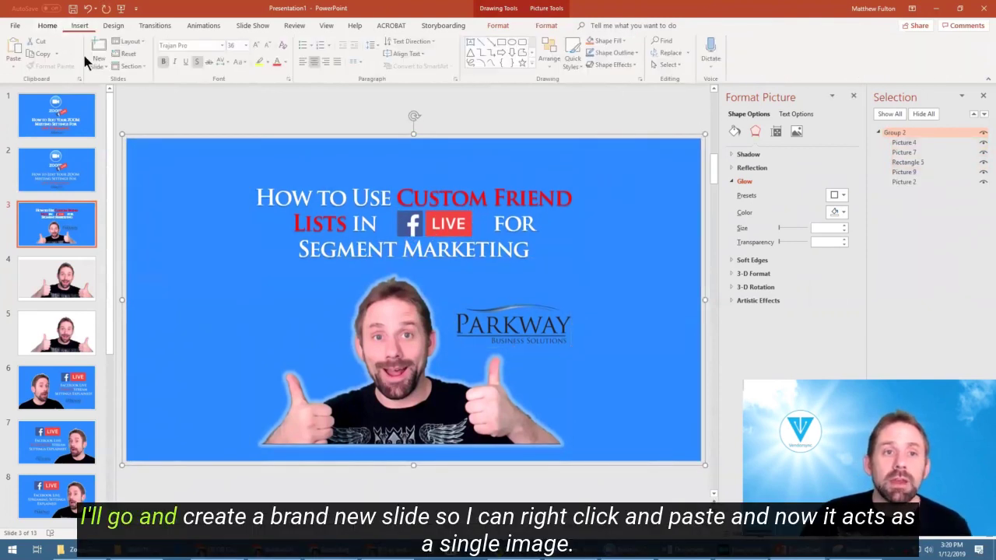
{"action": "left_click", "coordinate": [103, 64]}
{"action": "left_click", "coordinate": [118, 199]}
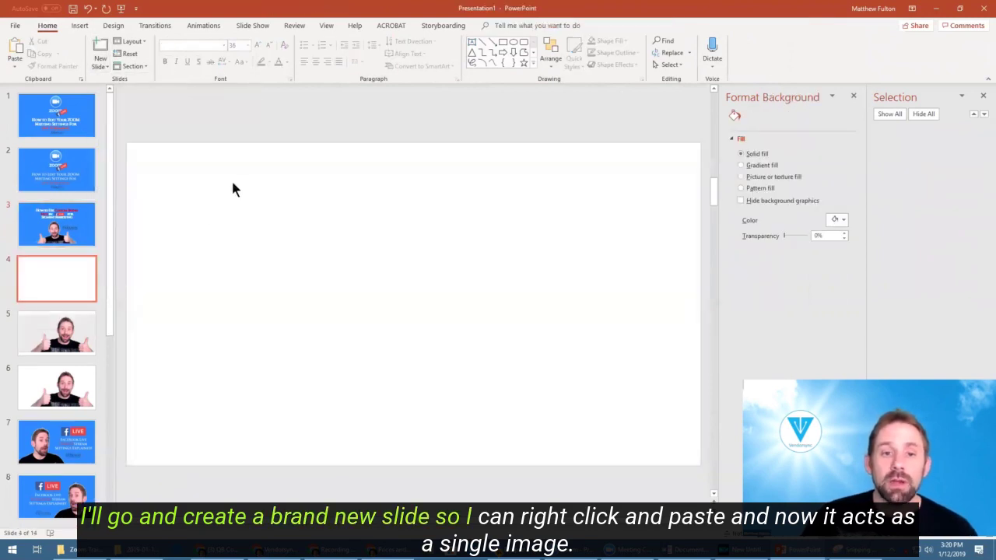
{"action": "right_click", "coordinate": [233, 184]}
{"action": "left_click", "coordinate": [270, 204]}
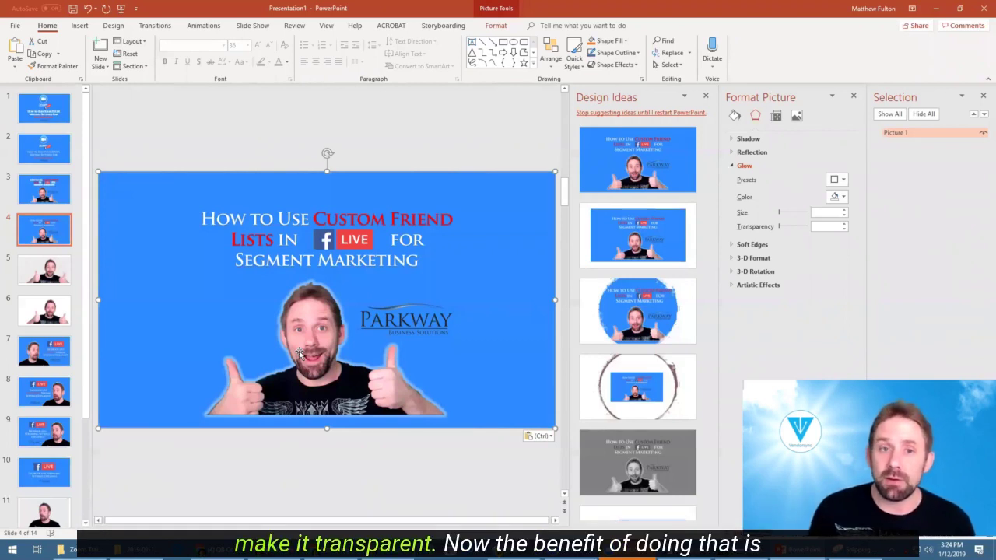
On slide 5, nudge the presenter photo slightly right and down
{"action": "left_click", "coordinate": [45, 270]}
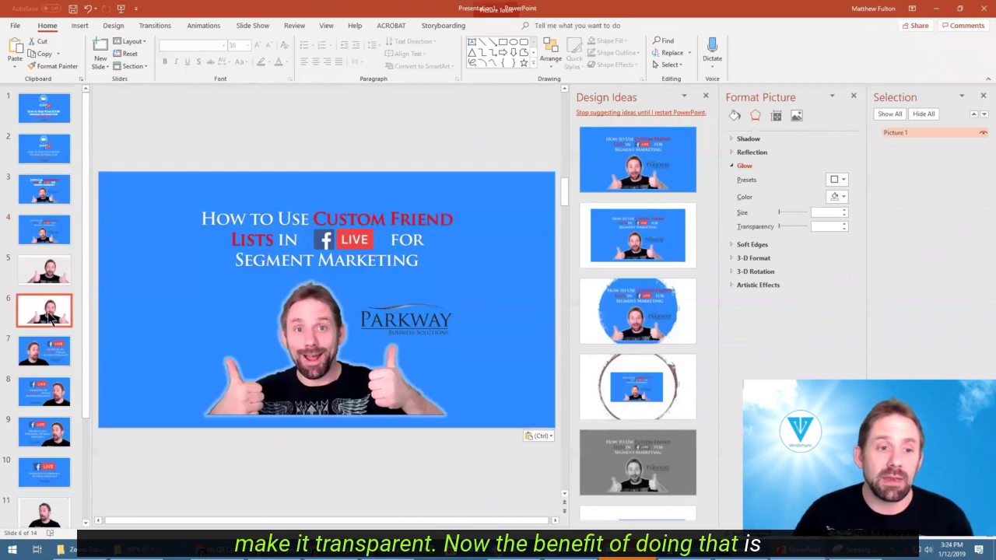
{"action": "left_click", "coordinate": [318, 285]}
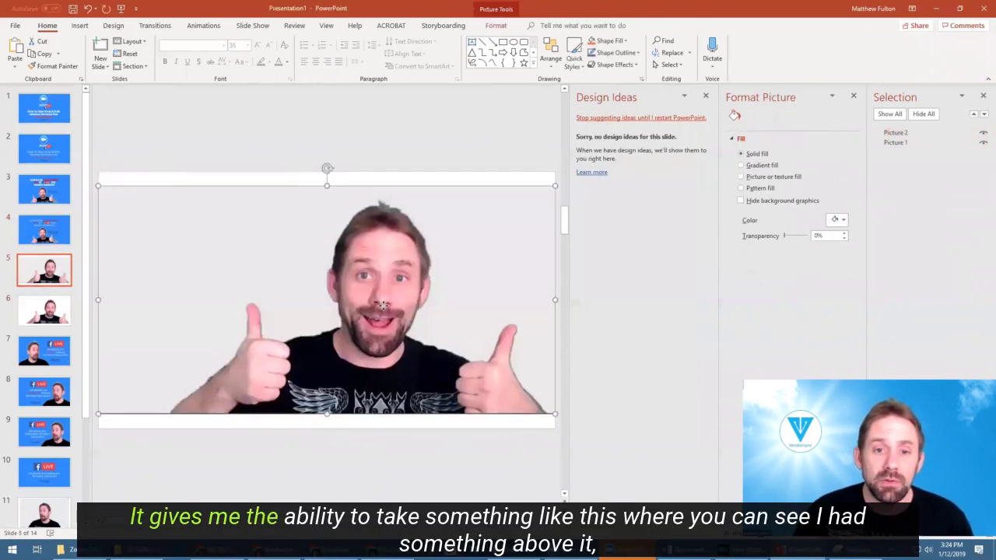
{"action": "left_click_drag", "start_coordinate": [317, 285], "coordinate": [383, 294]}
Paste the snipped blank background area and move it over the photo's top strip
{"action": "key", "text": "alt+Tab"}
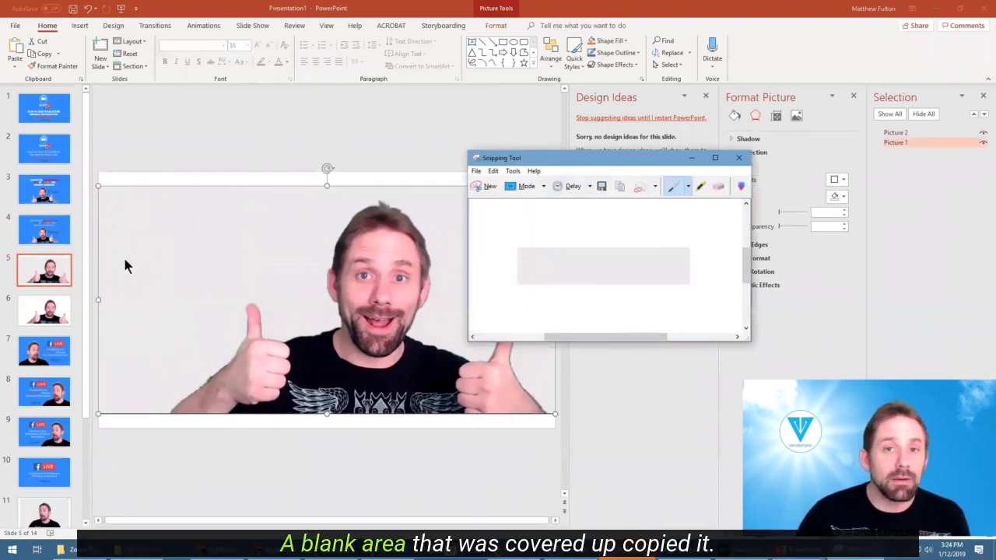
{"action": "right_click", "coordinate": [659, 270]}
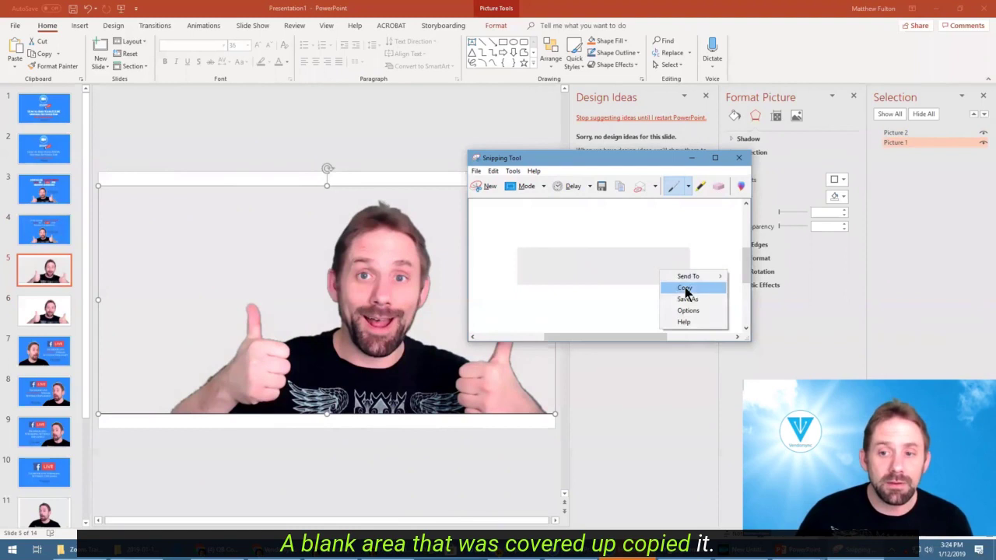
{"action": "left_click", "coordinate": [685, 288]}
{"action": "left_click", "coordinate": [232, 235]}
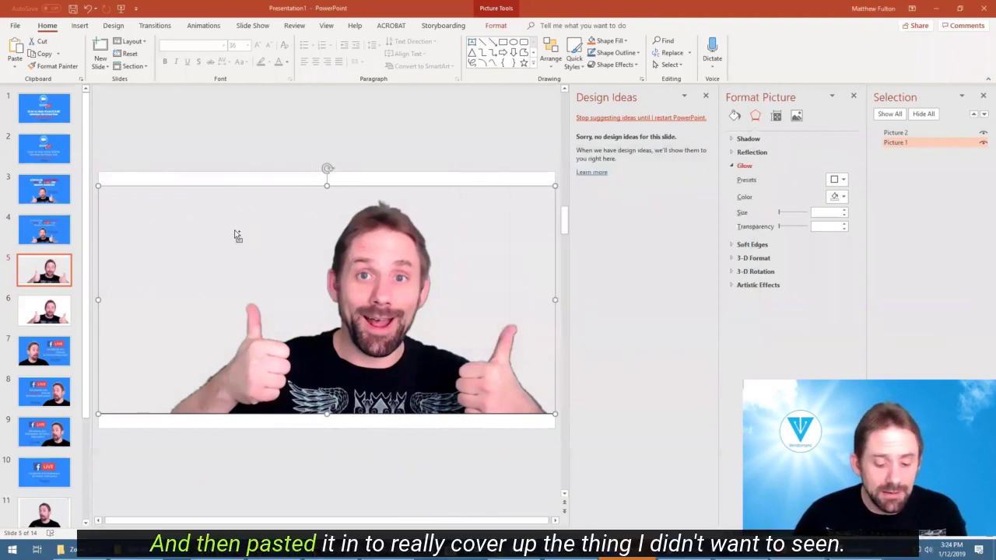
{"action": "key", "text": "ctrl+v"}
{"action": "left_click_drag", "start_coordinate": [312, 291], "coordinate": [142, 215]}
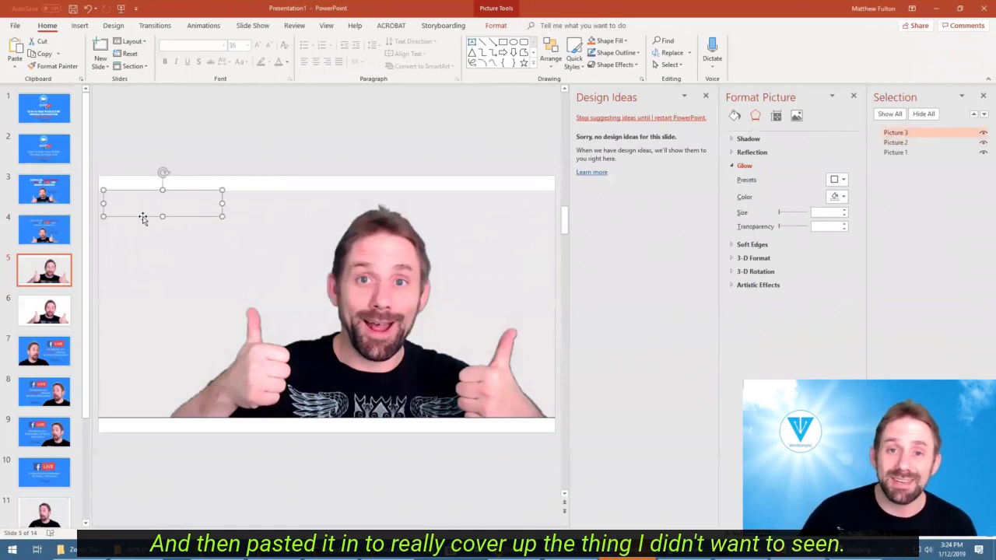
{"action": "left_click", "coordinate": [166, 285]}
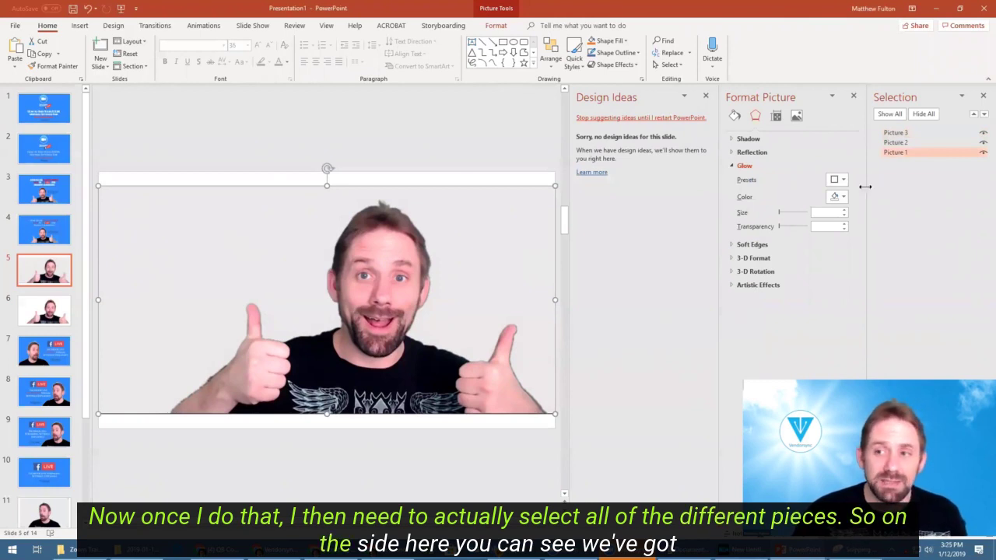
Toggle the visibility of the blank patch and the logo picture in the selection list
{"action": "left_click", "coordinate": [899, 133]}
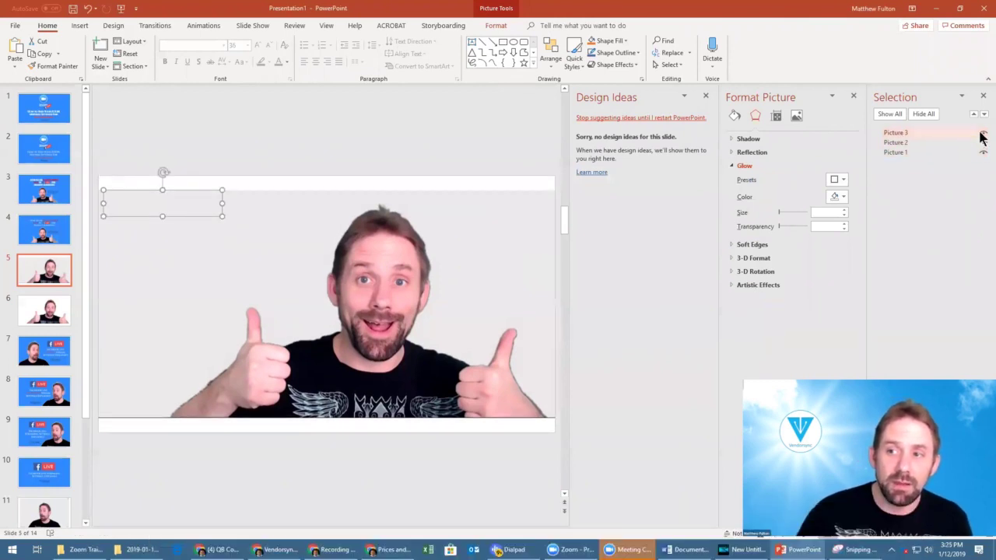
{"action": "left_click", "coordinate": [981, 133]}
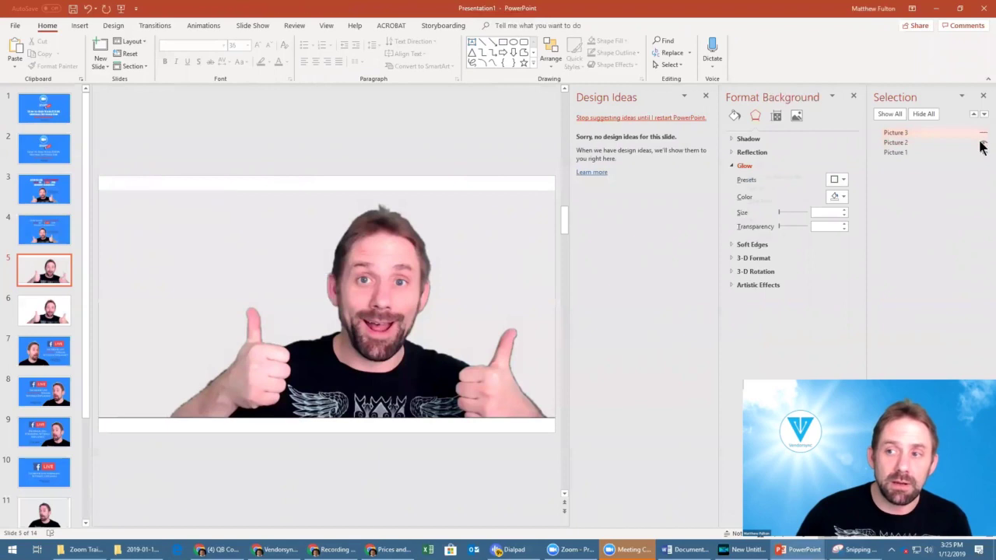
{"action": "left_click", "coordinate": [982, 143]}
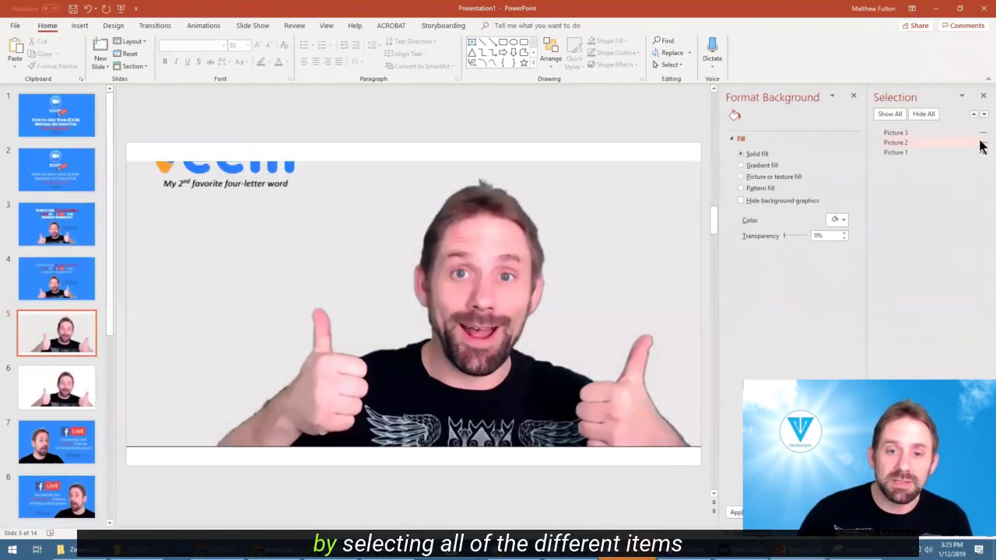
{"action": "left_click", "coordinate": [981, 143]}
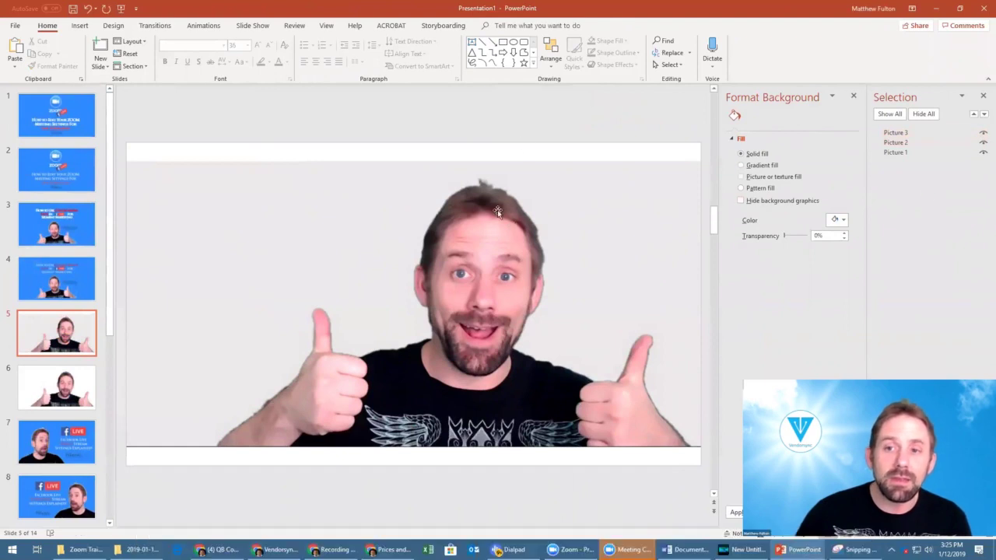
Copy all three slide 5 pictures and paste them as one picture on a new blank slide
{"action": "left_click", "coordinate": [677, 65]}
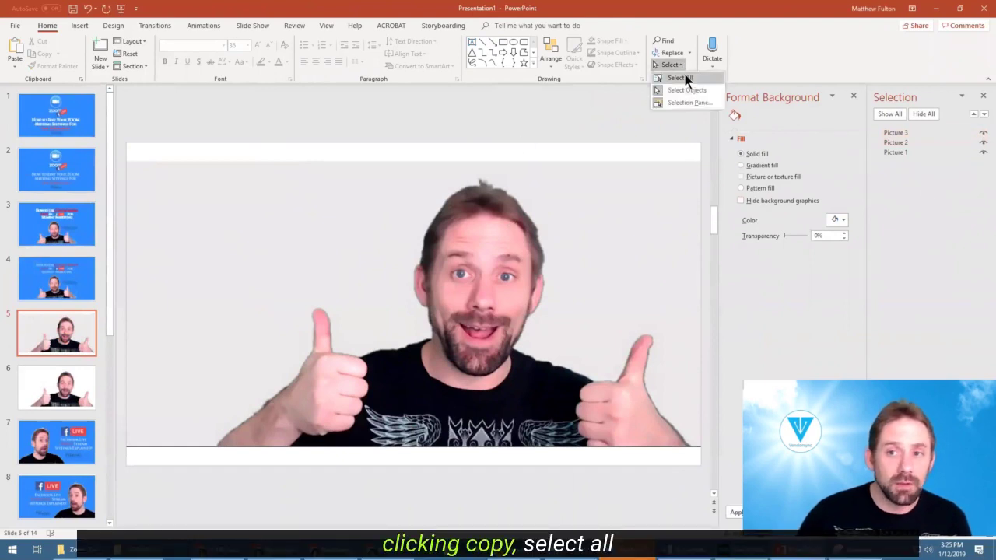
{"action": "left_click", "coordinate": [669, 77]}
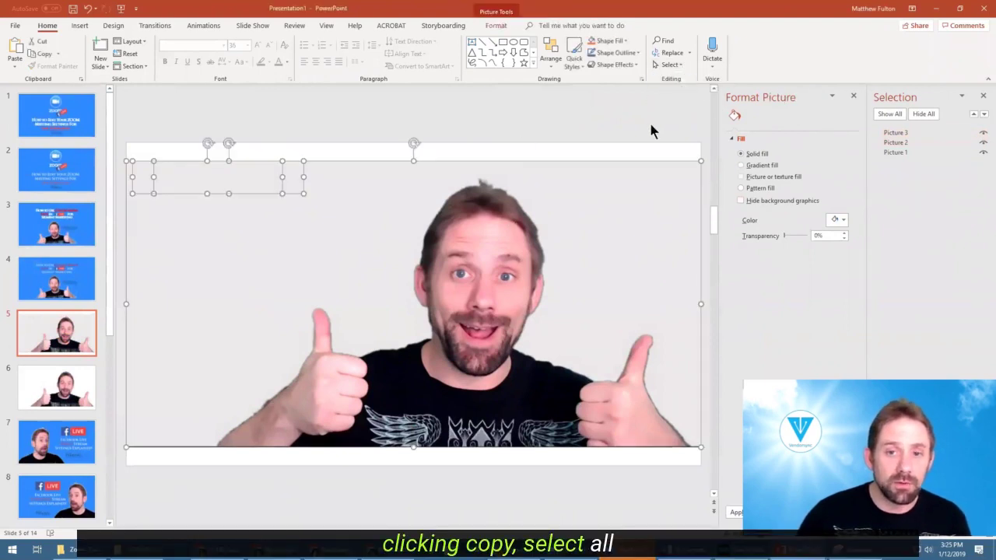
{"action": "right_click", "coordinate": [319, 259]}
{"action": "left_click", "coordinate": [337, 271]}
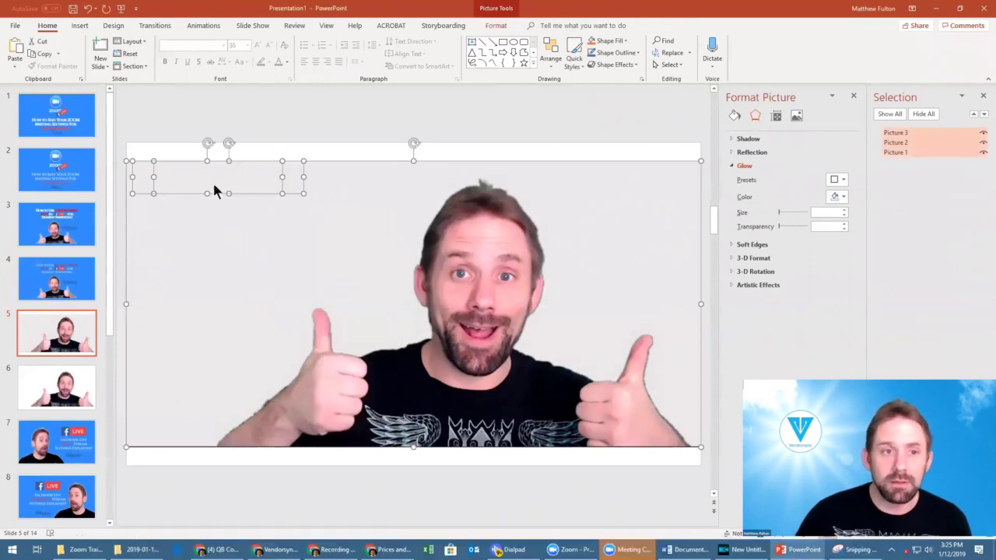
{"action": "left_click", "coordinate": [102, 66]}
{"action": "left_click", "coordinate": [99, 208]}
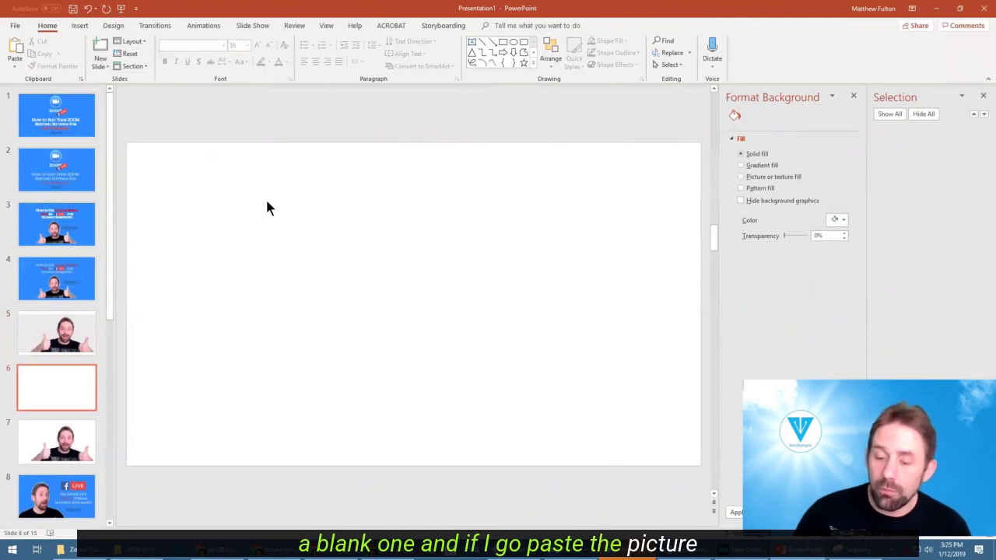
{"action": "right_click", "coordinate": [267, 204]}
{"action": "left_click", "coordinate": [304, 223]}
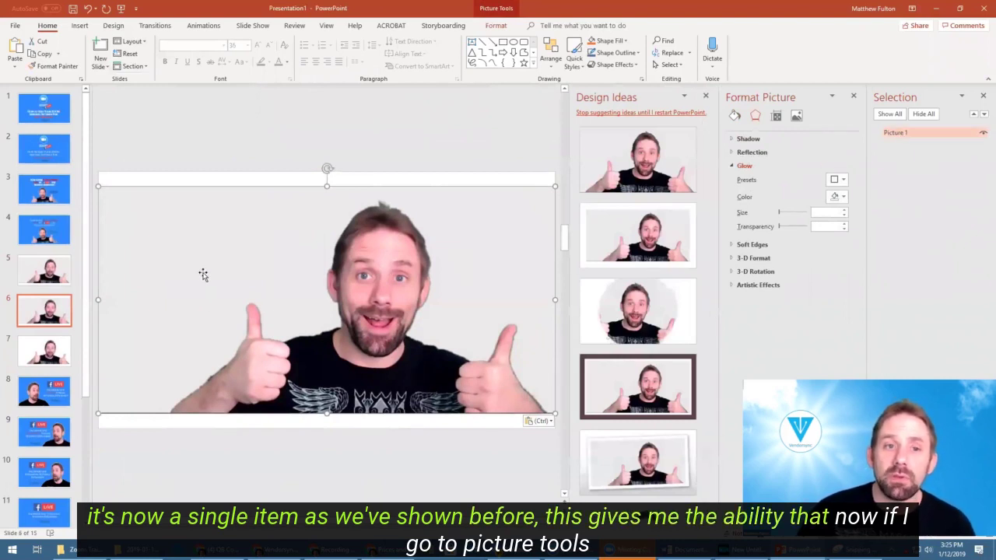
Start Remove Background on the photo and mark both thumbs as areas to keep
{"action": "left_click", "coordinate": [492, 18]}
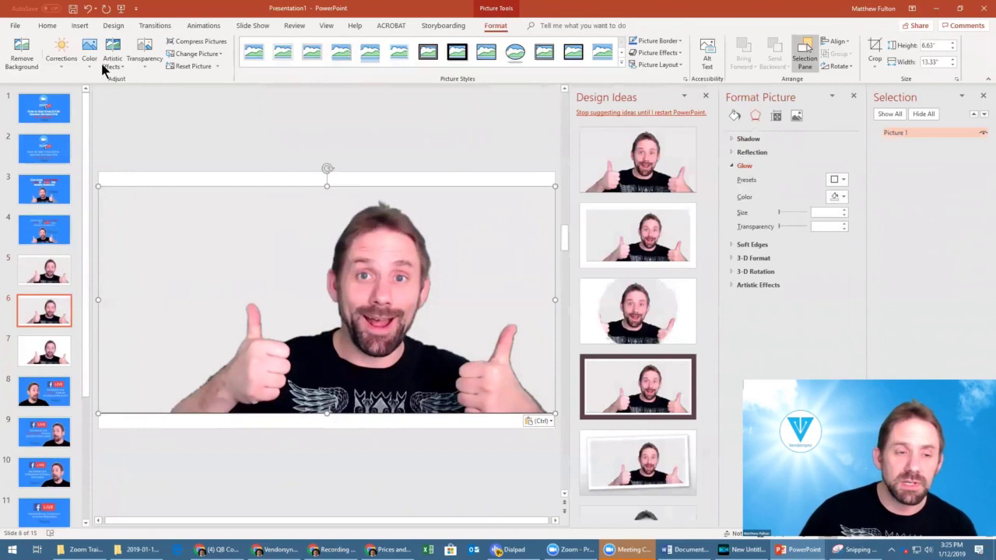
{"action": "left_click", "coordinate": [24, 50]}
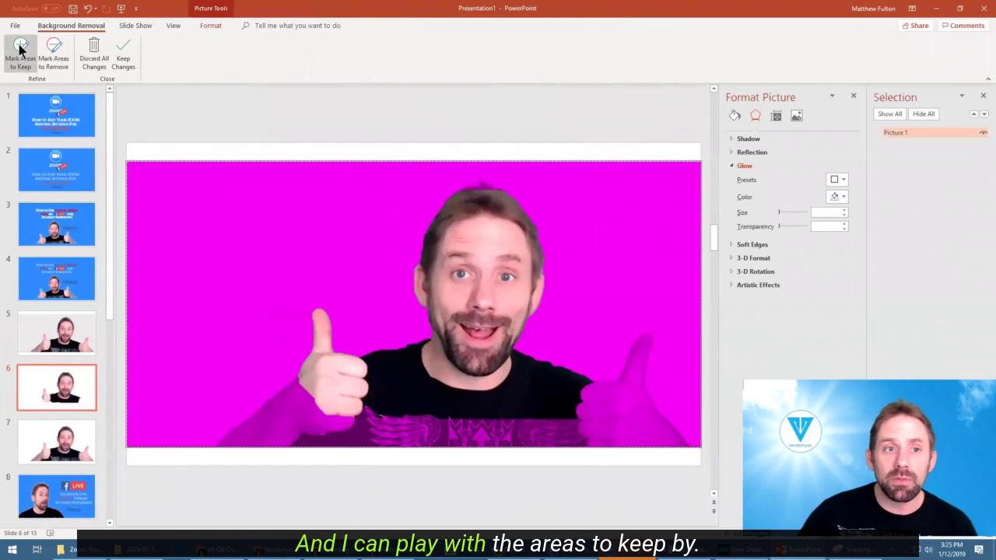
{"action": "left_click", "coordinate": [21, 50]}
{"action": "left_click_drag", "start_coordinate": [248, 442], "coordinate": [311, 396]}
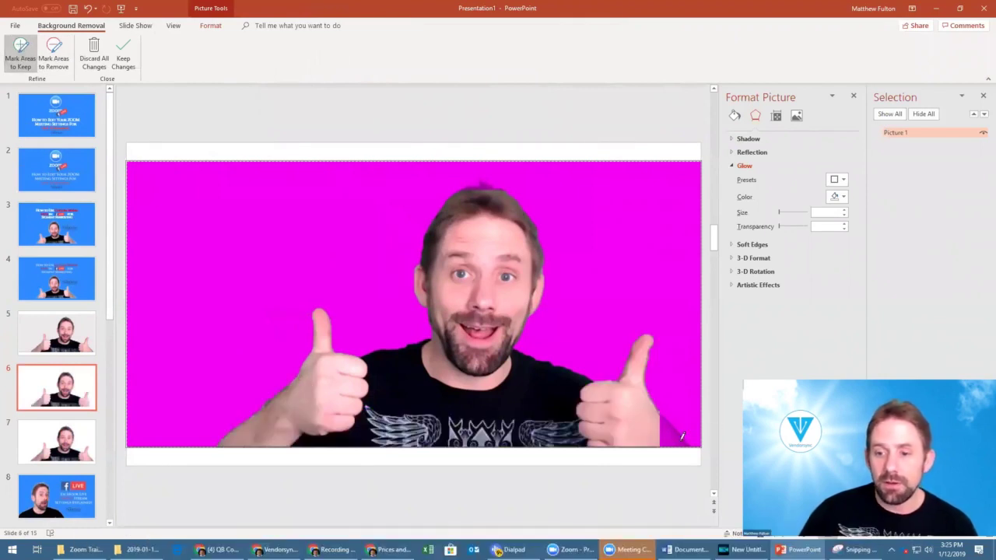
{"action": "left_click_drag", "start_coordinate": [674, 439], "coordinate": [665, 423]}
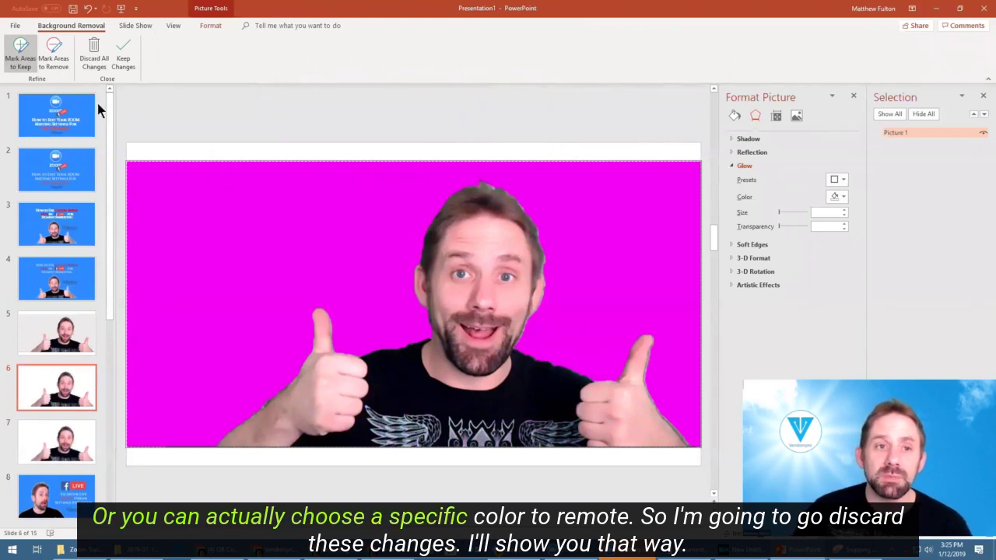
Discard the background removal and make the photo's grey background a transparent colour
{"action": "left_click", "coordinate": [95, 48]}
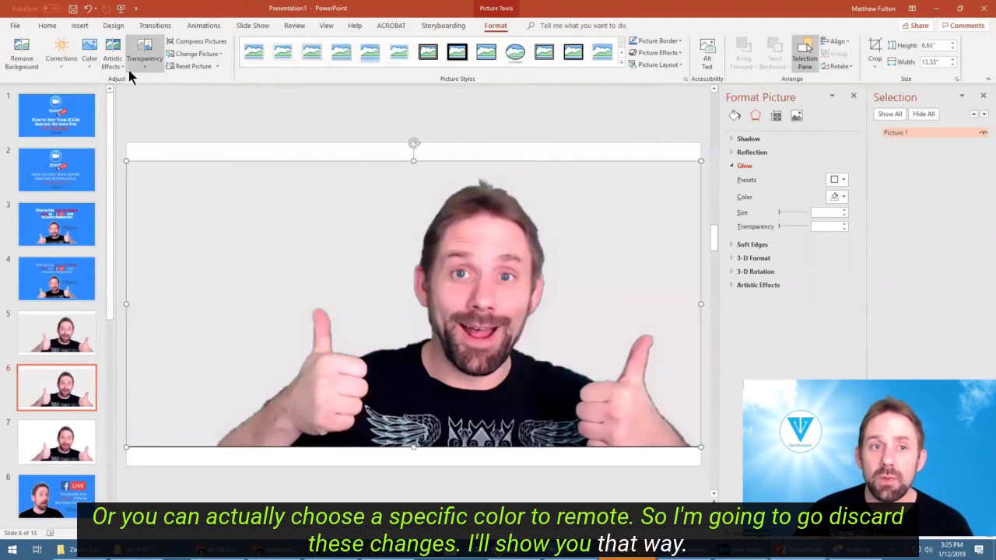
{"action": "left_click", "coordinate": [87, 62]}
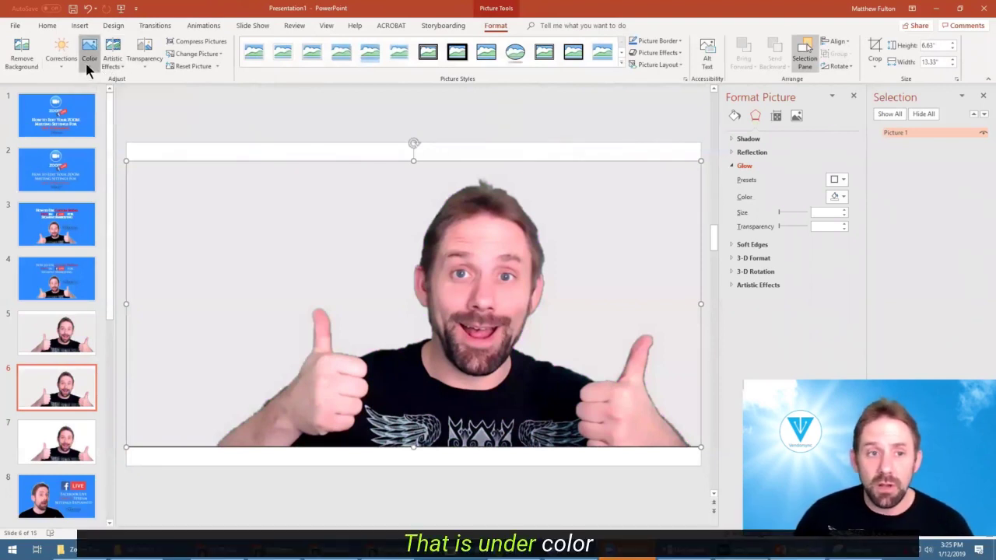
{"action": "left_click", "coordinate": [123, 222]}
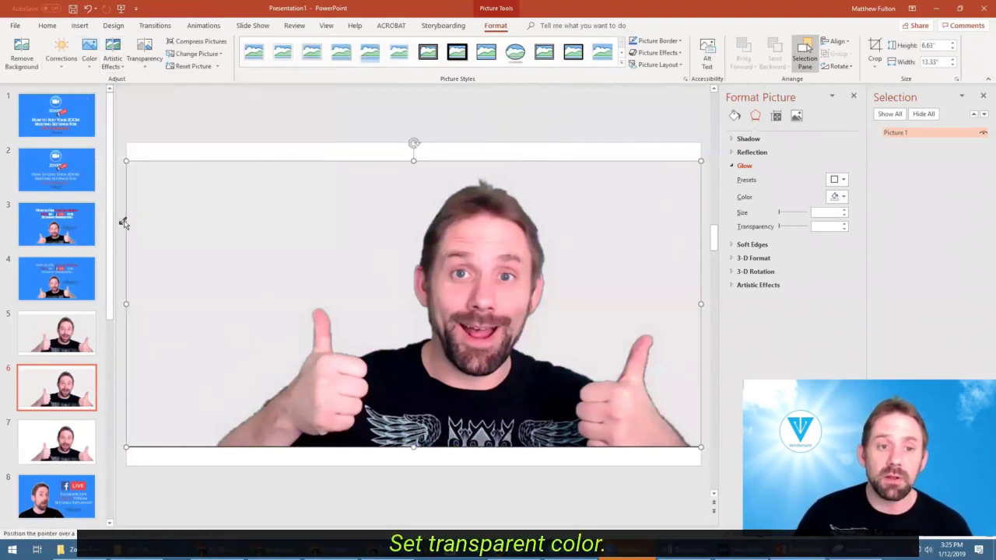
{"action": "left_click", "coordinate": [305, 211]}
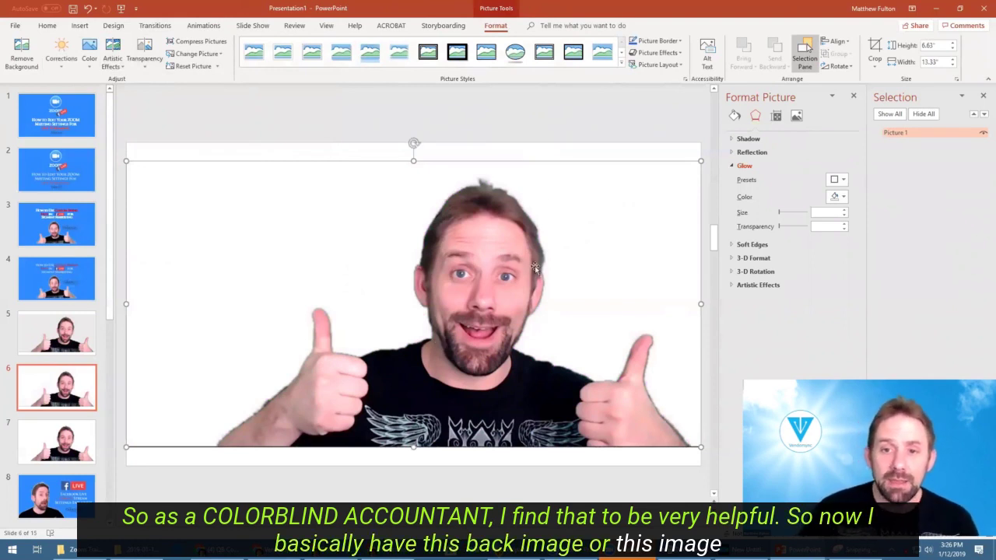
{"action": "left_click", "coordinate": [517, 153]}
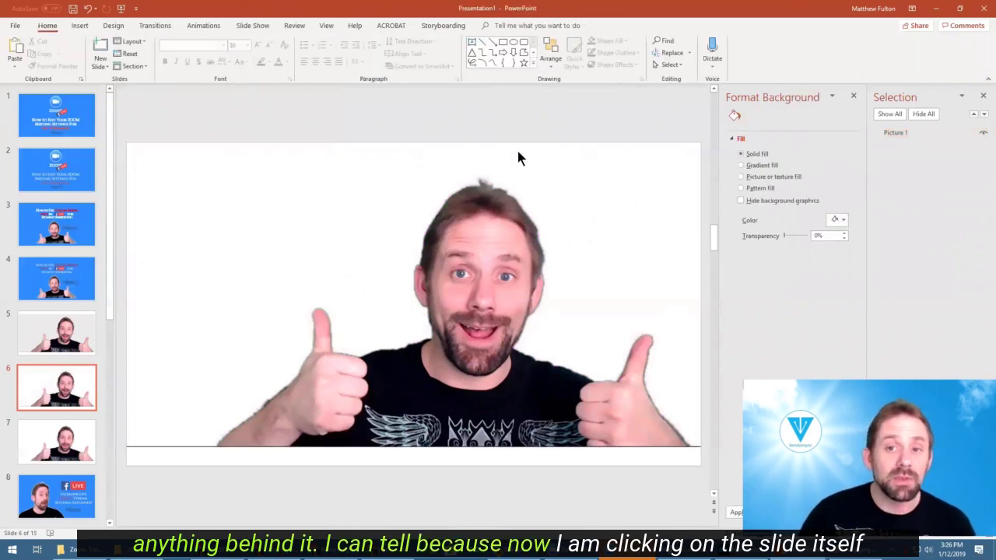
Set slide 6's background fill transparency to 100% in Format Background
{"action": "left_click", "coordinate": [536, 163]}
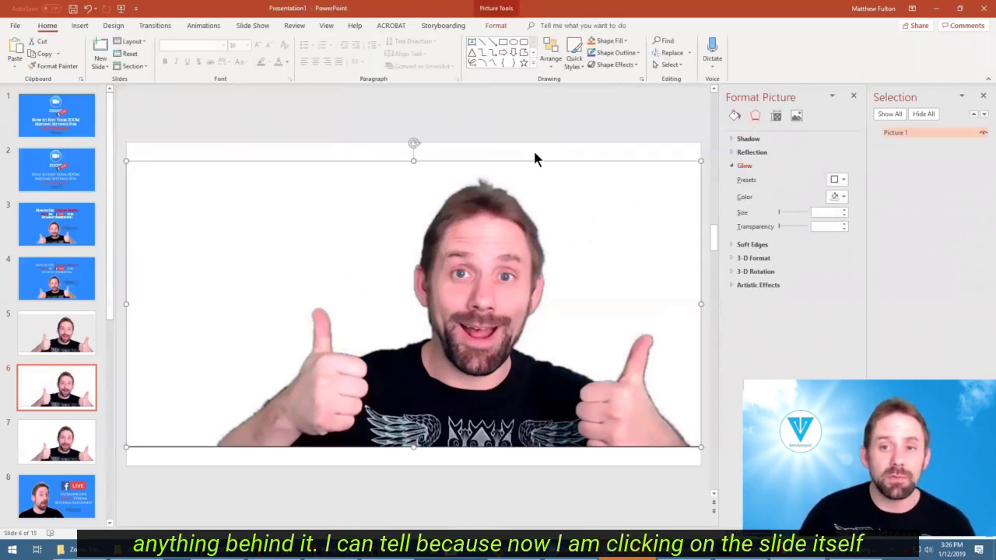
{"action": "right_click", "coordinate": [534, 157]}
{"action": "left_click", "coordinate": [607, 239]}
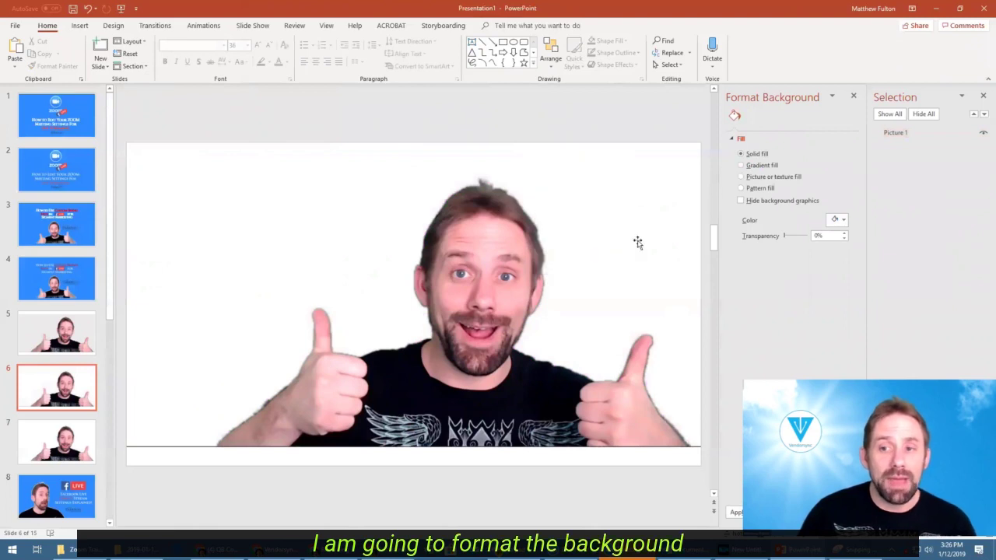
{"action": "left_click_drag", "start_coordinate": [782, 235], "coordinate": [846, 235]}
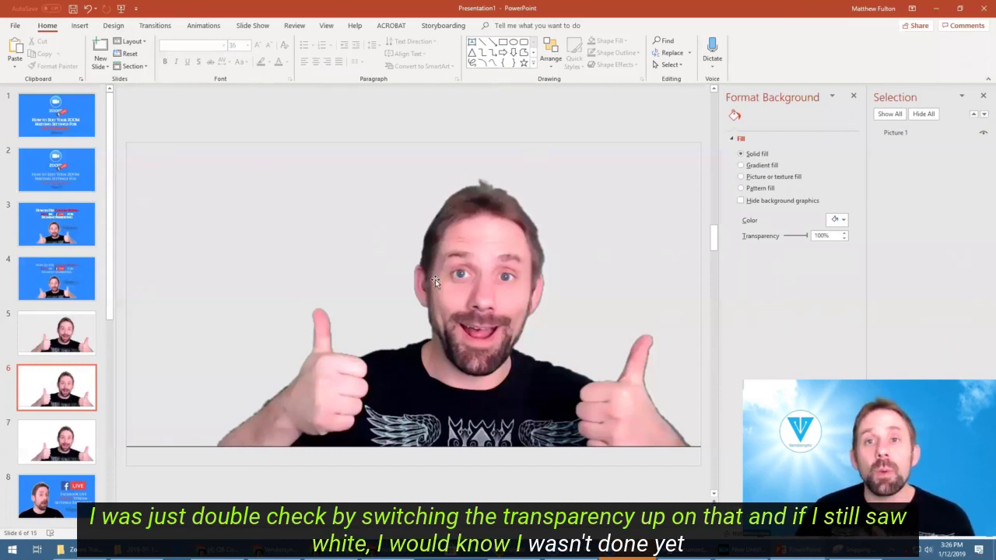
{"action": "left_click", "coordinate": [463, 321]}
Copy the cut-out presenter photo and paste it onto slide 2's ZOOM thumbnail
{"action": "right_click", "coordinate": [465, 323]}
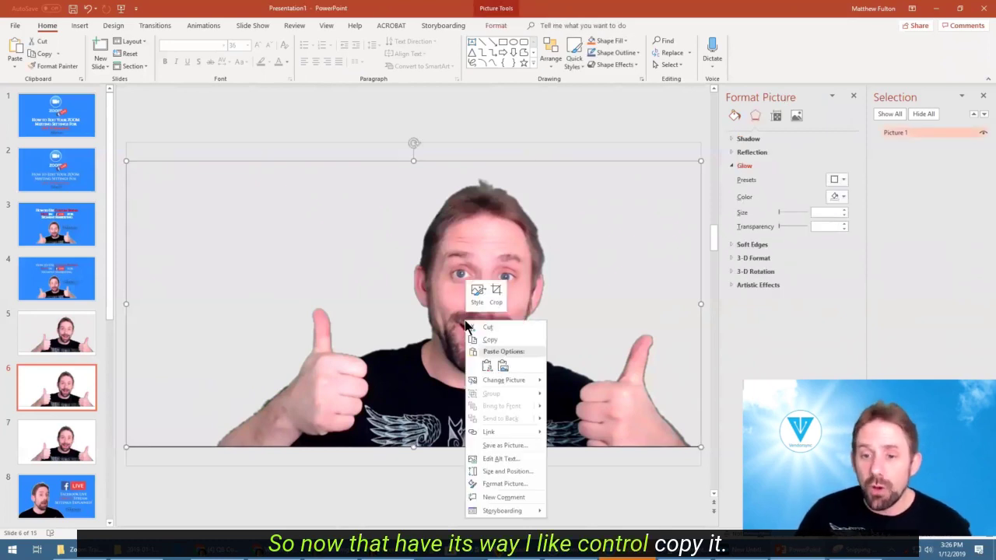
{"action": "left_click", "coordinate": [488, 341]}
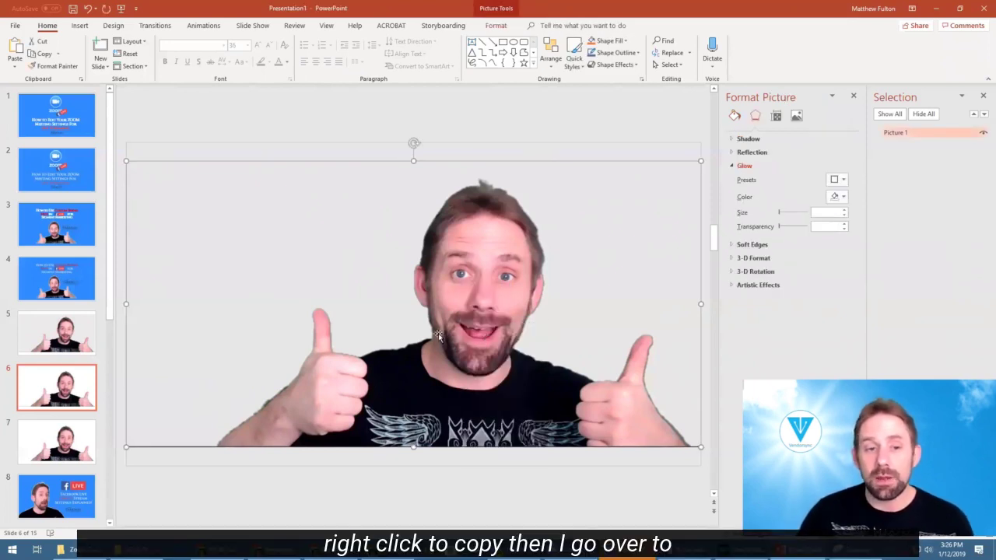
{"action": "left_click", "coordinate": [61, 232]}
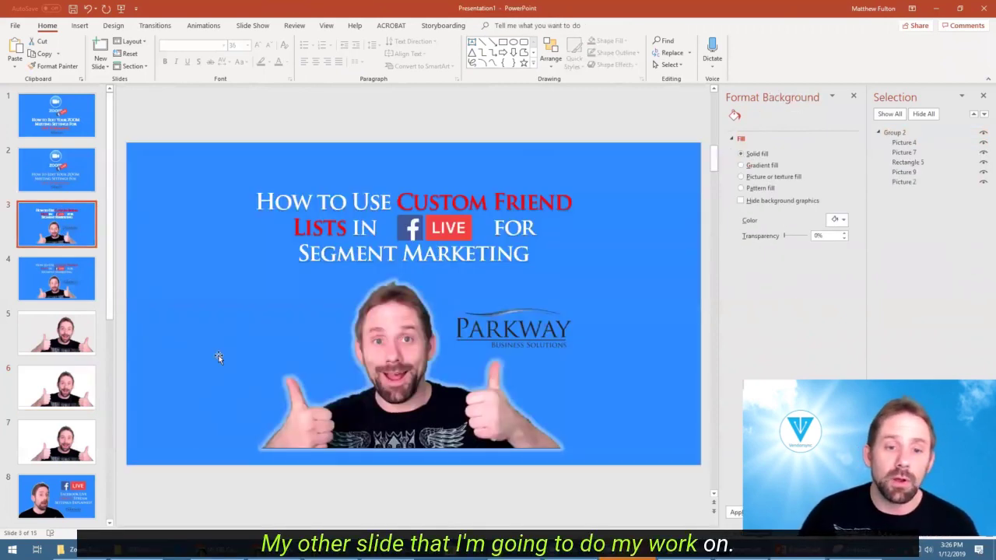
{"action": "left_click", "coordinate": [359, 347]}
{"action": "left_click", "coordinate": [401, 336]}
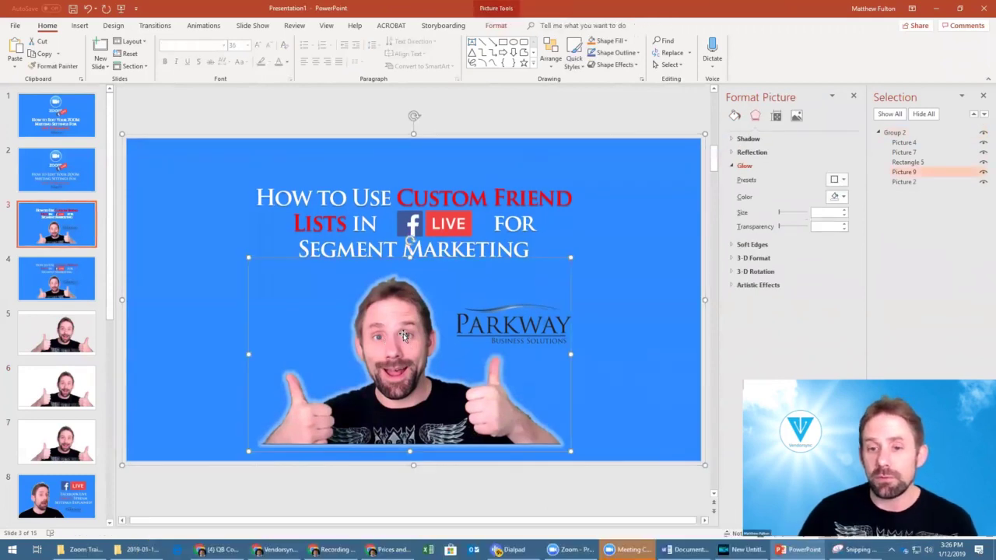
{"action": "left_click", "coordinate": [50, 160]}
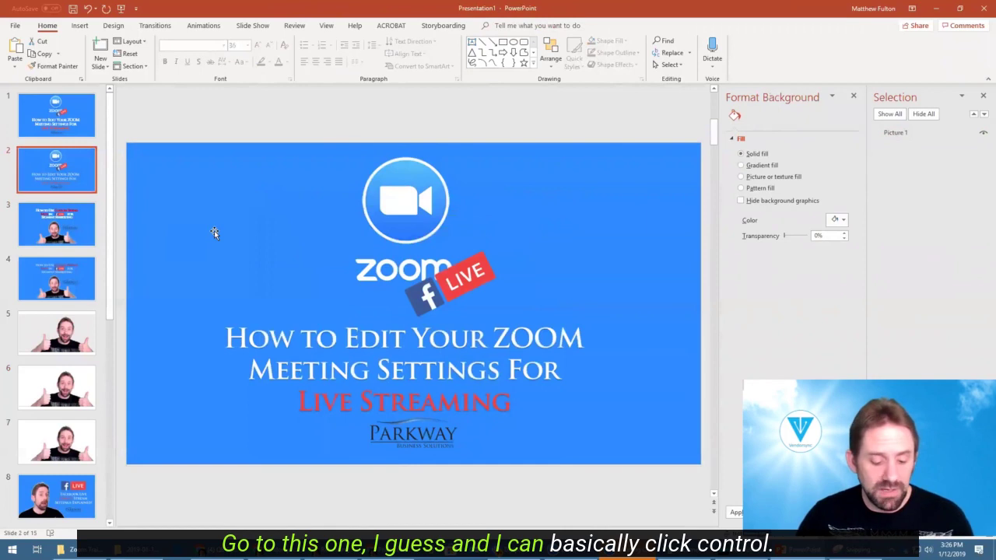
{"action": "key", "text": "ctrl+v"}
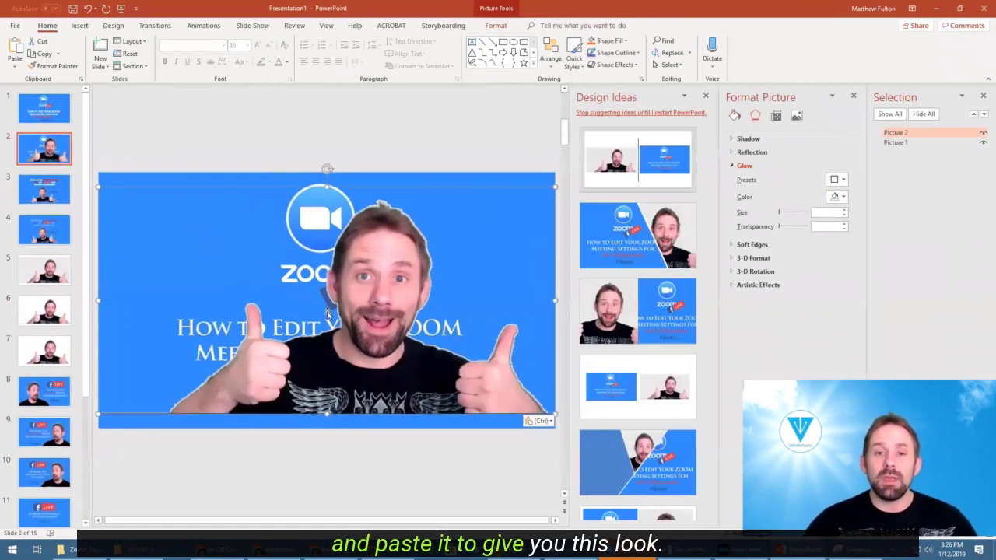
Move the pasted presenter photo left and apply a yellow glow effect
{"action": "left_click_drag", "start_coordinate": [328, 244], "coordinate": [280, 244]}
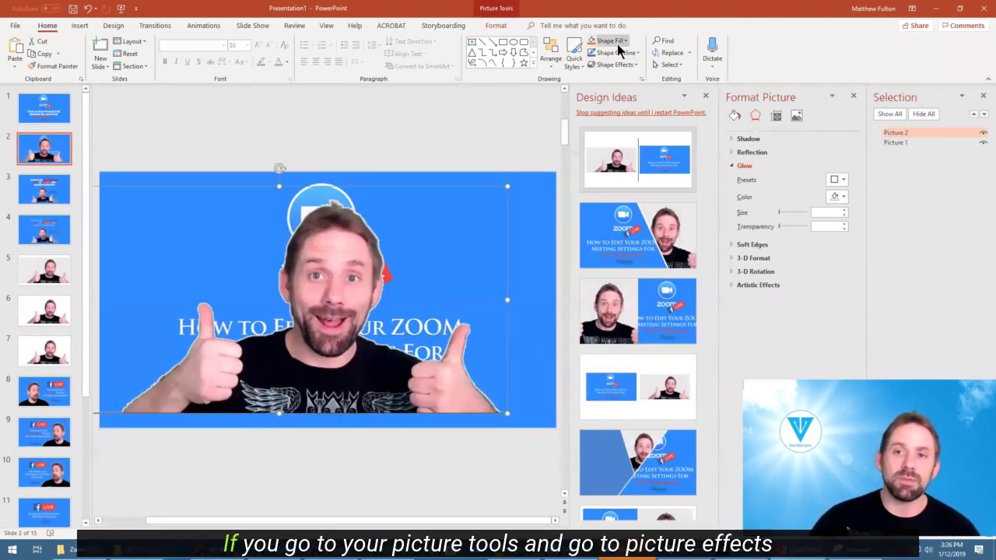
{"action": "left_click", "coordinate": [498, 25]}
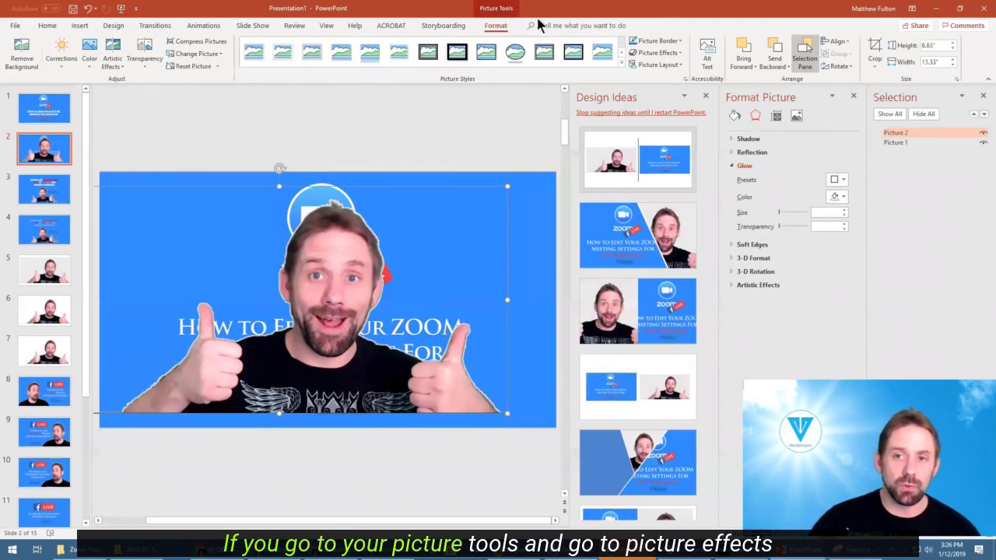
{"action": "left_click", "coordinate": [680, 52]}
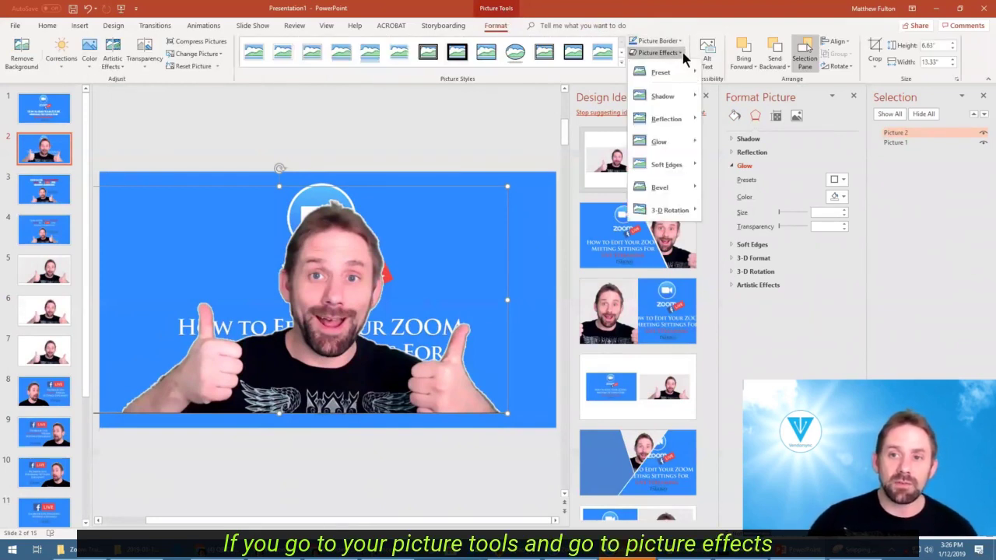
{"action": "mouse_move", "coordinate": [691, 140]}
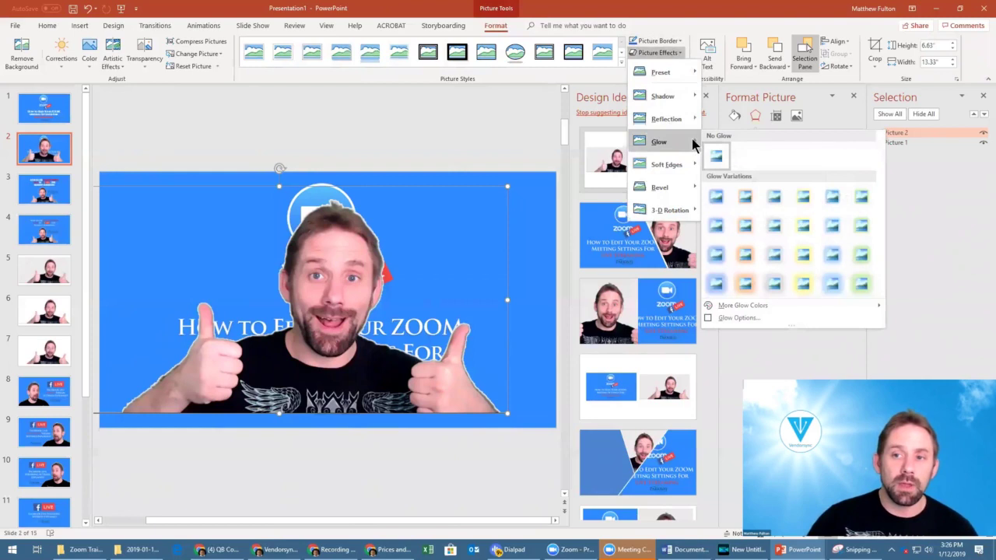
{"action": "left_click", "coordinate": [803, 254]}
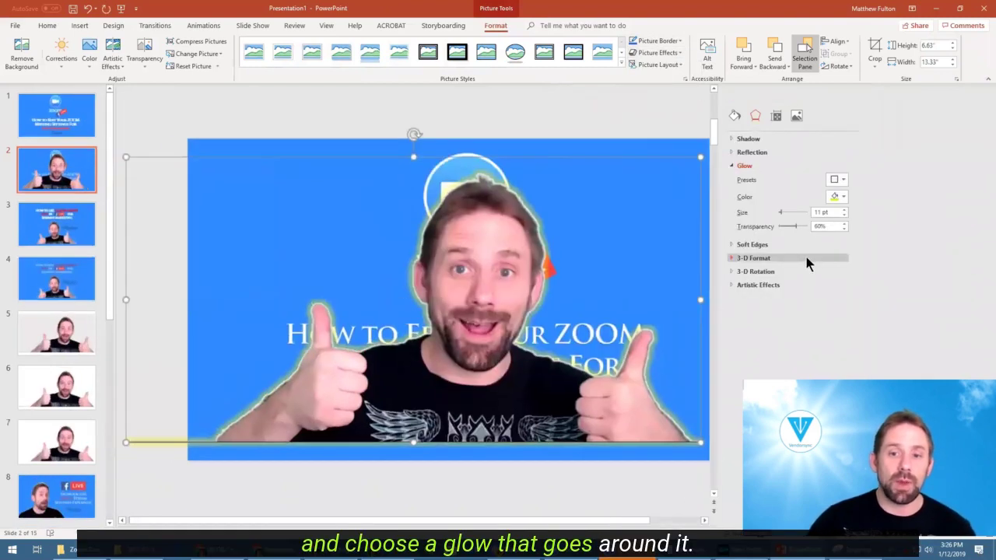
Bring up the detailed Glow Options for the presenter photo's glow
{"action": "left_click", "coordinate": [678, 52]}
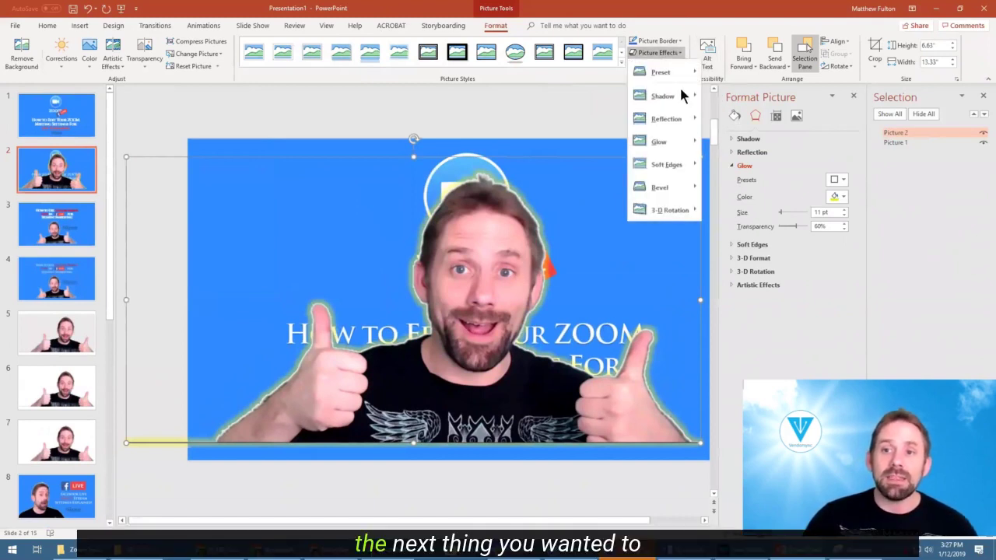
{"action": "mouse_move", "coordinate": [690, 140]}
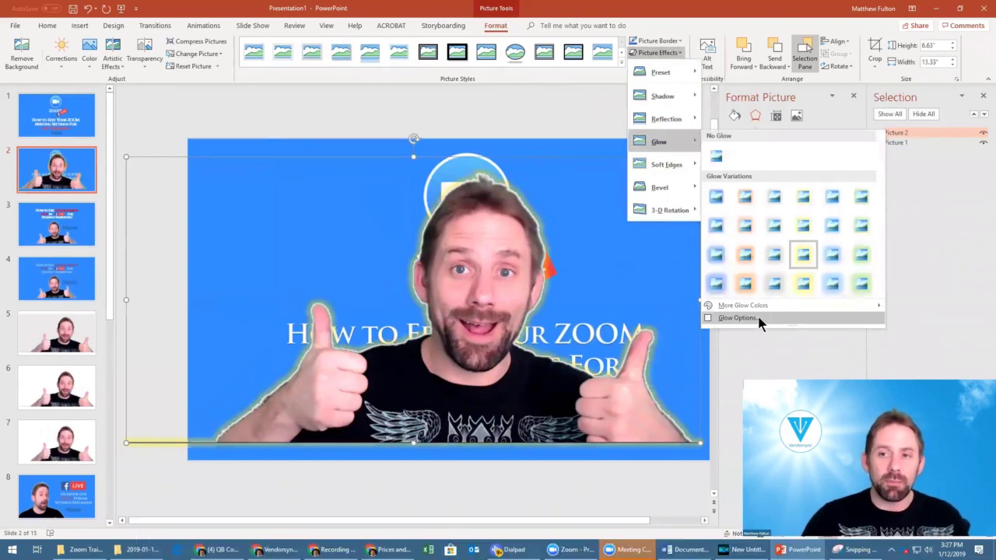
{"action": "mouse_move", "coordinate": [760, 313]}
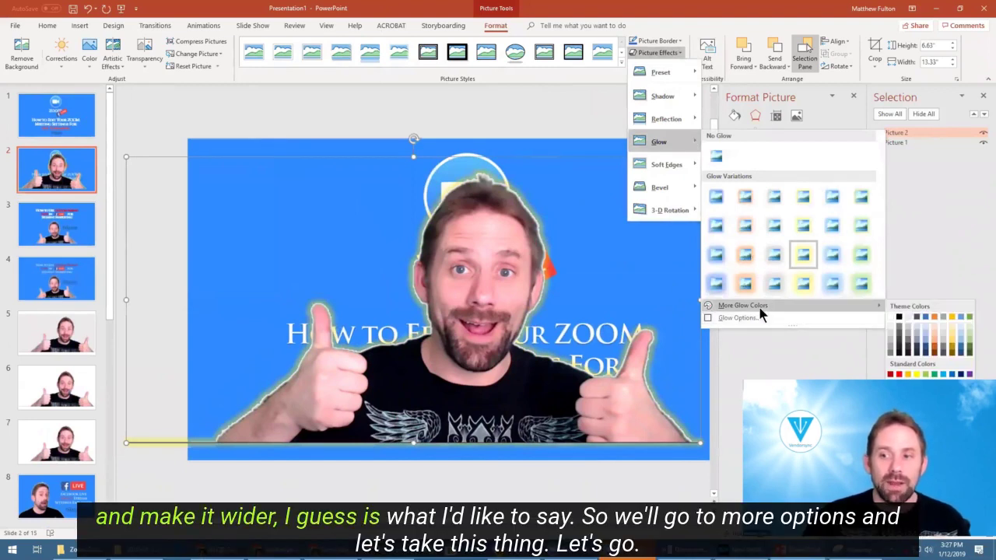
{"action": "left_click", "coordinate": [753, 318]}
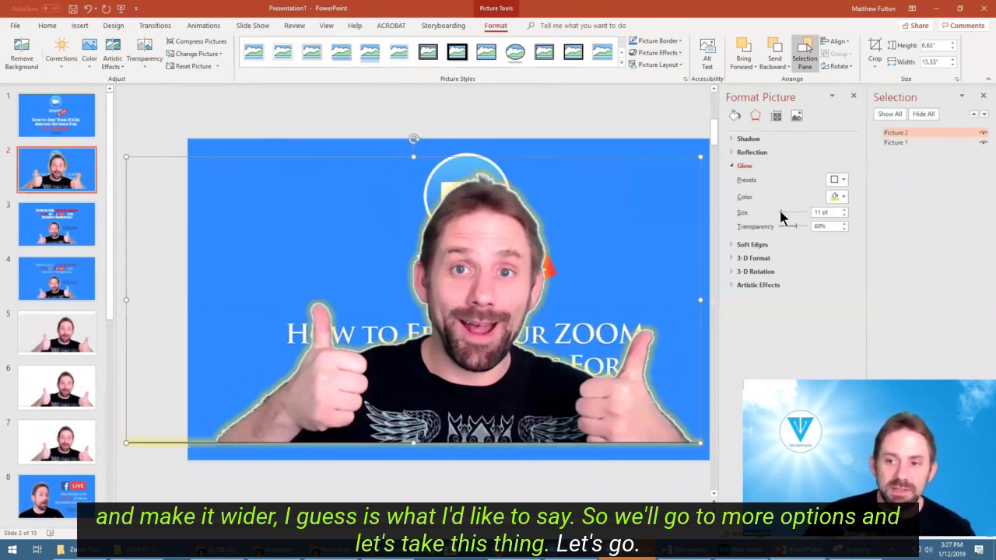
Widen the presenter photo's yellow glow to 50 pt, then copy the glowing photo
{"action": "mouse_move", "coordinate": [784, 218]}
{"action": "left_mouse_down"}
{"action": "mouse_move", "coordinate": [804, 223]}
{"action": "mouse_move", "coordinate": [777, 222]}
{"action": "mouse_move", "coordinate": [793, 228]}
{"action": "left_mouse_up"}
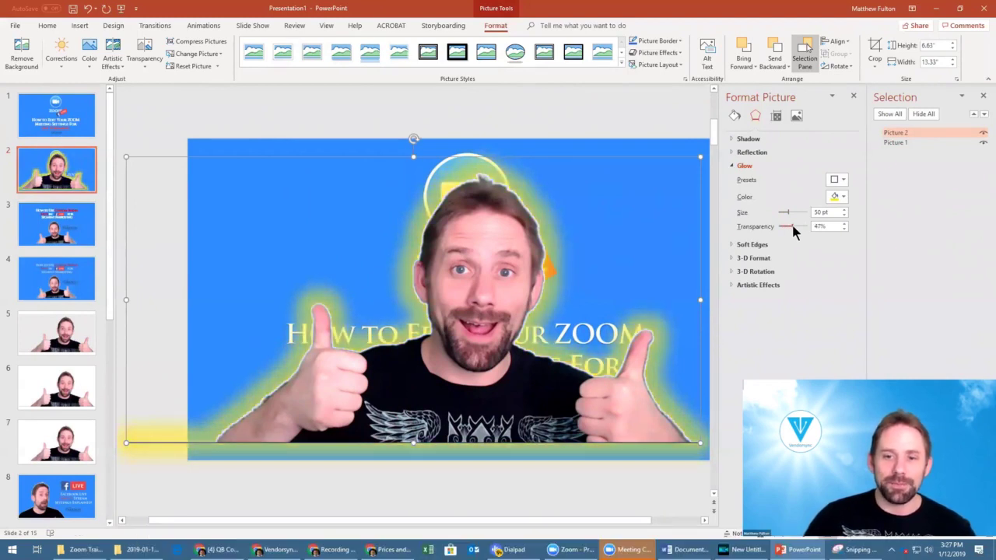
{"action": "right_click", "coordinate": [477, 323]}
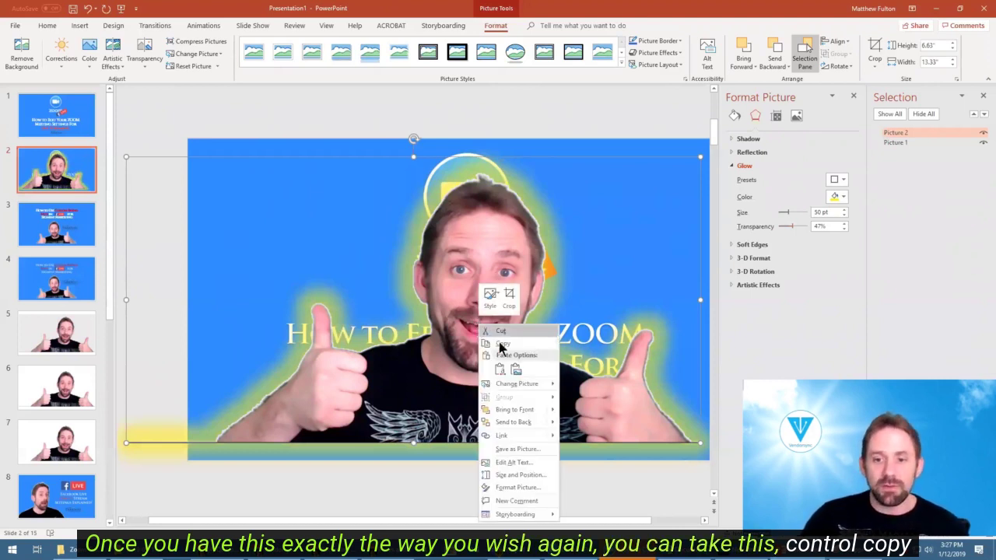
{"action": "left_click", "coordinate": [500, 344]}
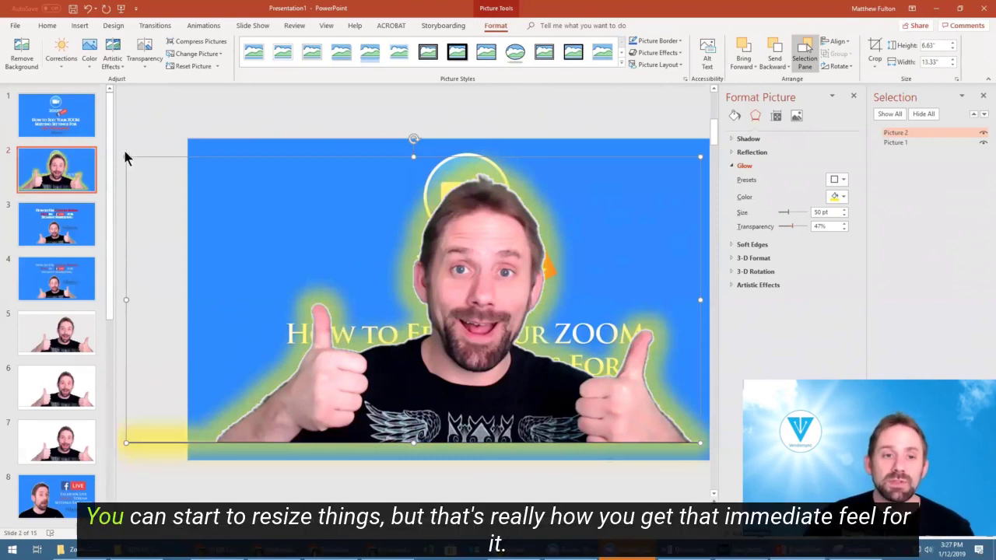
Shrink the presenter photo to 4 by 8.04 inches at the bottom centre, then go to slide 4
{"action": "left_click_drag", "start_coordinate": [171, 201], "coordinate": [338, 319]}
{"action": "left_click_drag", "start_coordinate": [502, 360], "coordinate": [422, 385]}
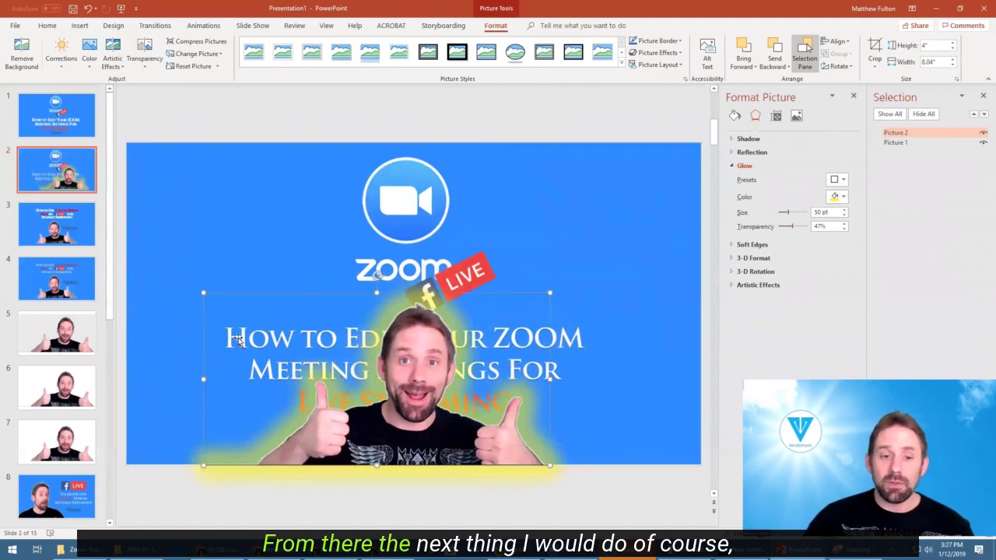
{"action": "left_click", "coordinate": [48, 282]}
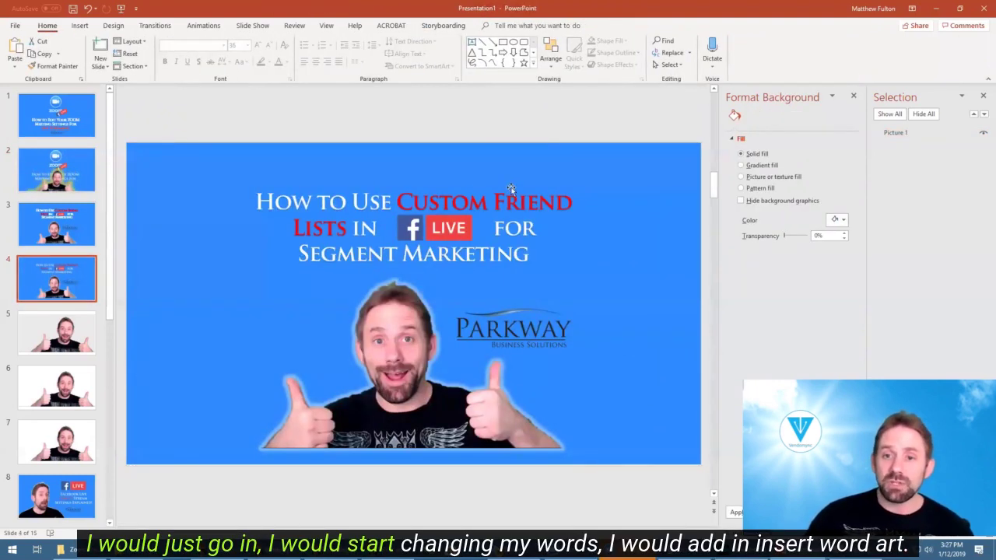
{"action": "left_click", "coordinate": [81, 26]}
{"action": "left_click", "coordinate": [544, 62]}
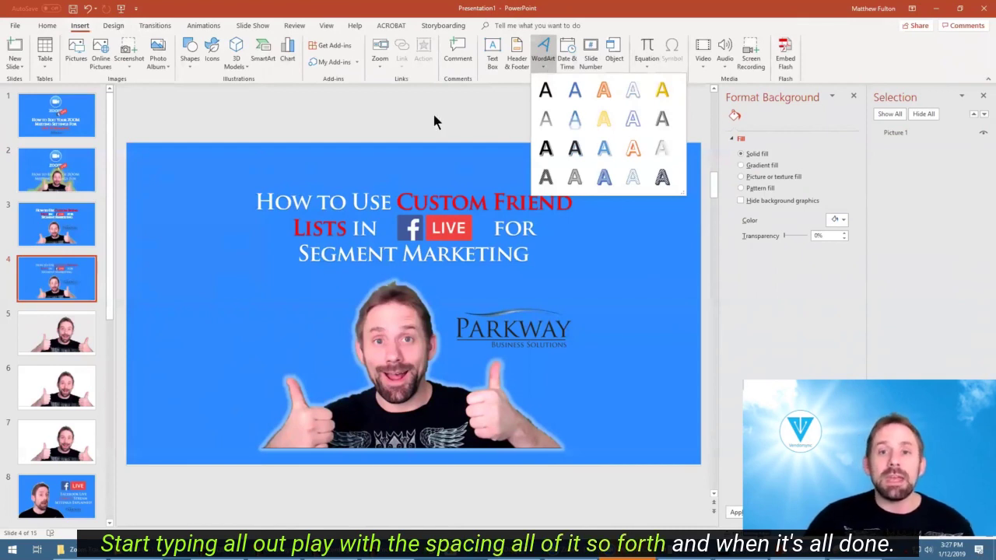
{"action": "left_click", "coordinate": [420, 140]}
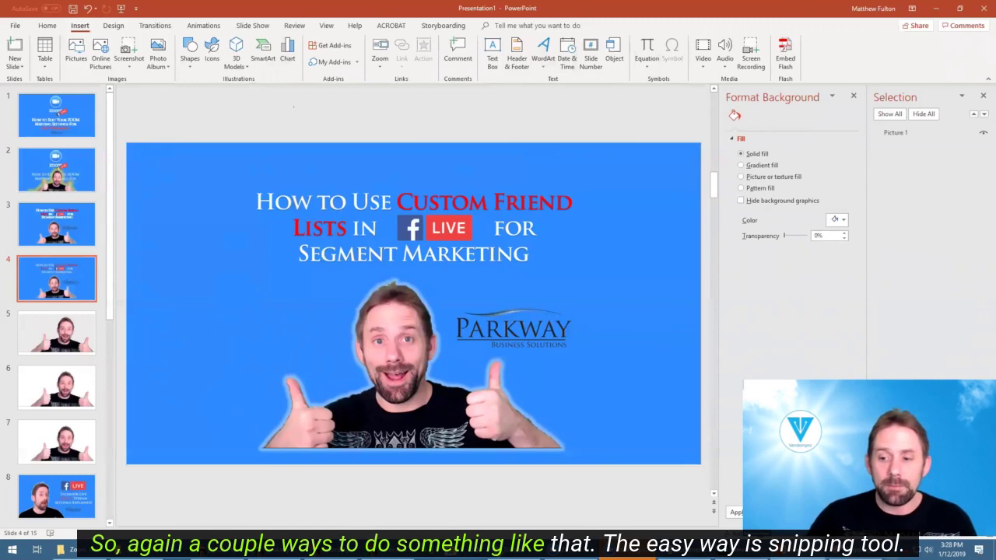
{"action": "left_click", "coordinate": [490, 187]}
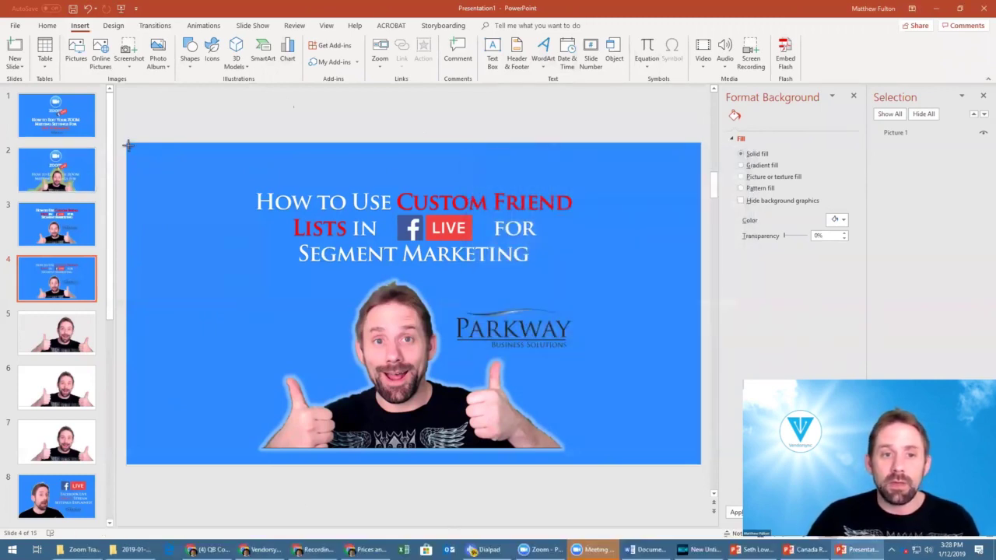
Snip the entire slide 4 thumbnail, copy the snip, and minimize Snipping Tool
{"action": "left_click_drag", "start_coordinate": [129, 144], "coordinate": [700, 464]}
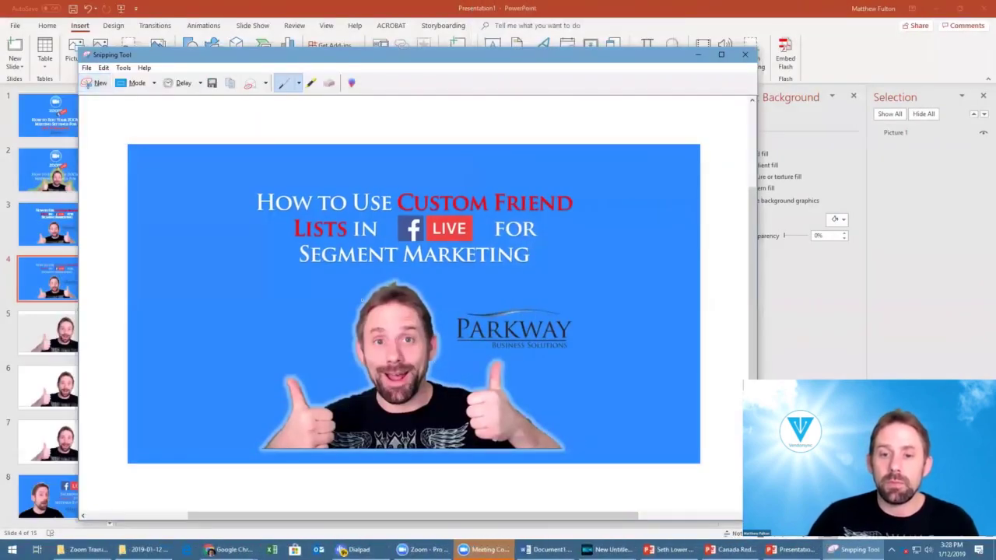
{"action": "right_click", "coordinate": [362, 300]}
{"action": "left_click", "coordinate": [390, 317]}
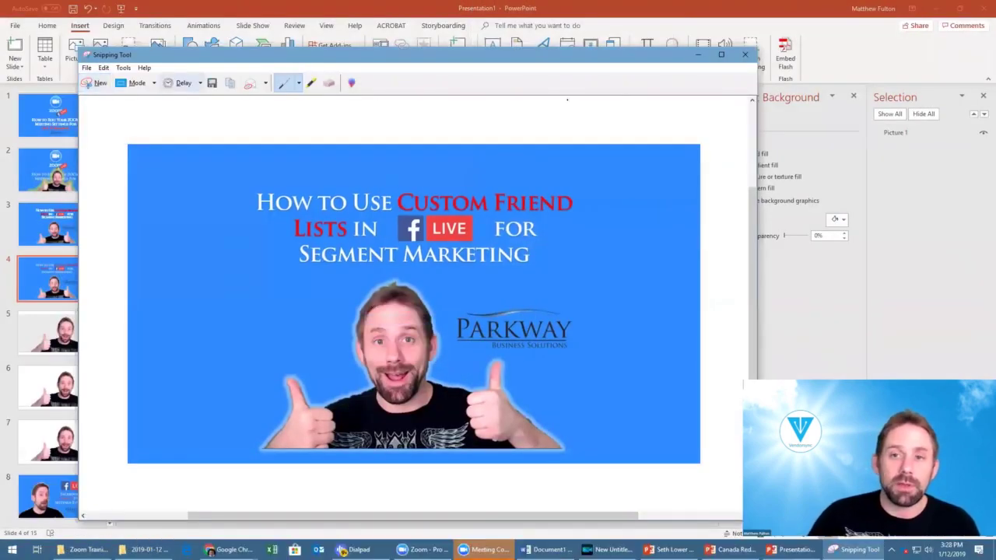
{"action": "left_click", "coordinate": [698, 56]}
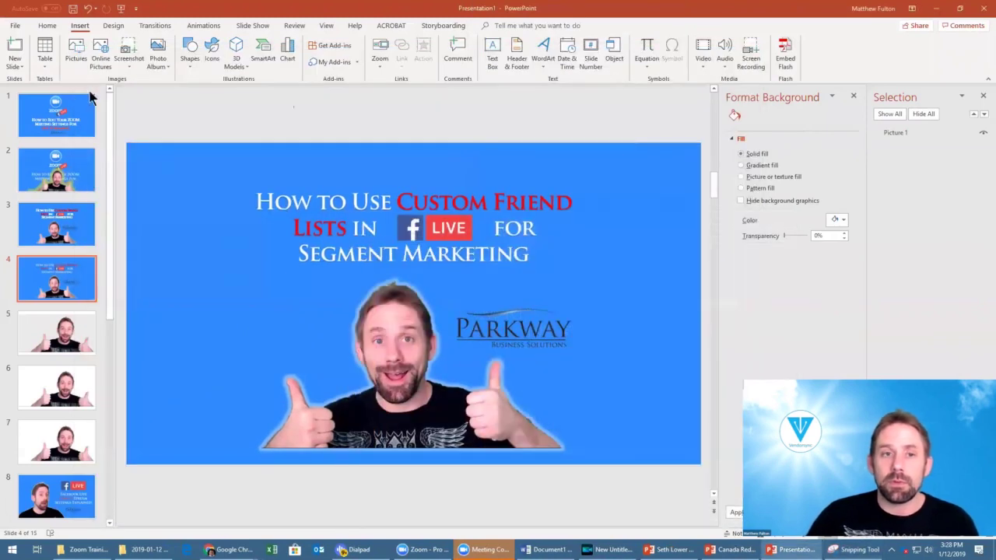
Add a blank slide 5 and paste the snipped thumbnail onto it
{"action": "left_click", "coordinate": [46, 25]}
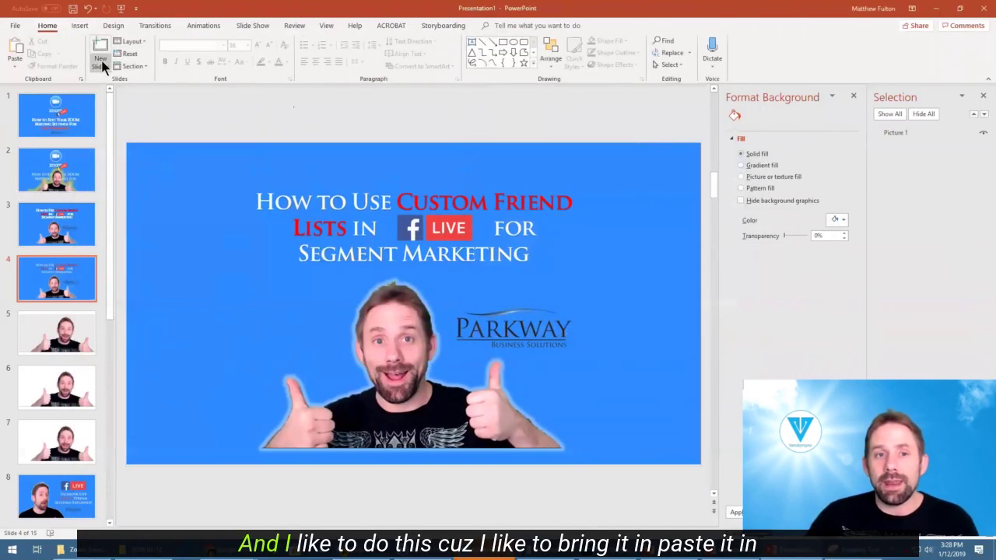
{"action": "left_click", "coordinate": [102, 63]}
{"action": "left_click", "coordinate": [138, 220]}
{"action": "right_click", "coordinate": [274, 218]}
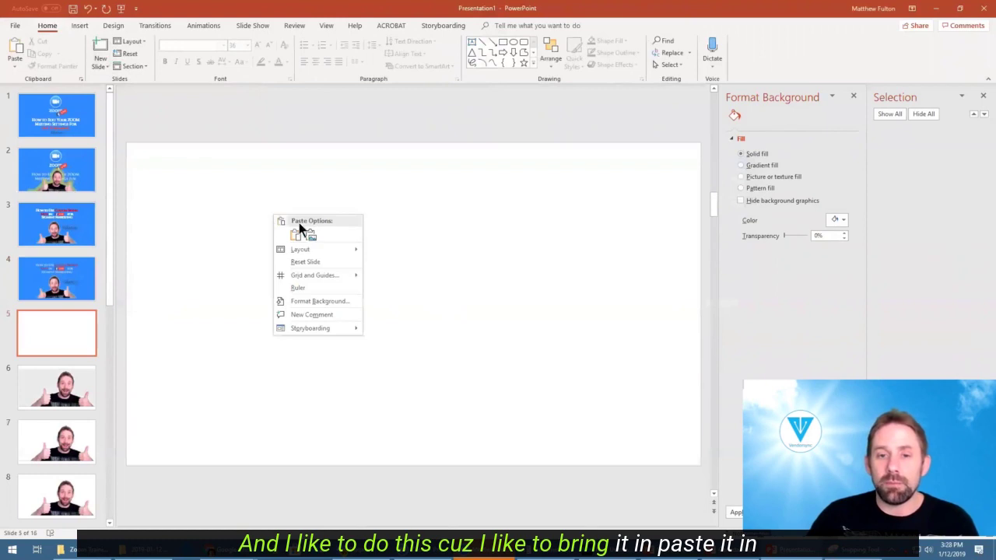
{"action": "left_click", "coordinate": [306, 234]}
{"action": "left_click", "coordinate": [496, 16]}
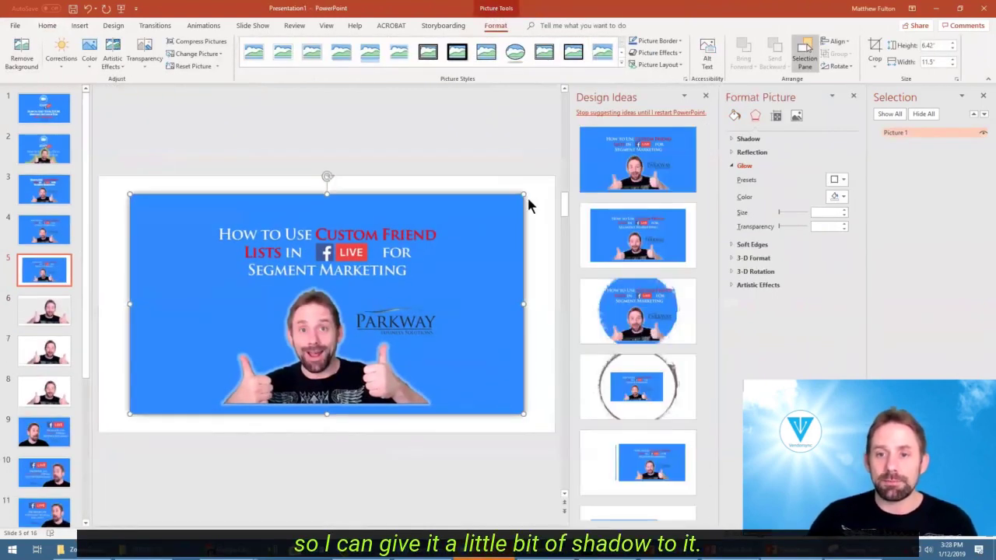
Enlarge the pasted snip to fill the slide at 7.5 by 13.33 inches, then choose Save as Picture
{"action": "left_click_drag", "start_coordinate": [524, 195], "coordinate": [548, 180]}
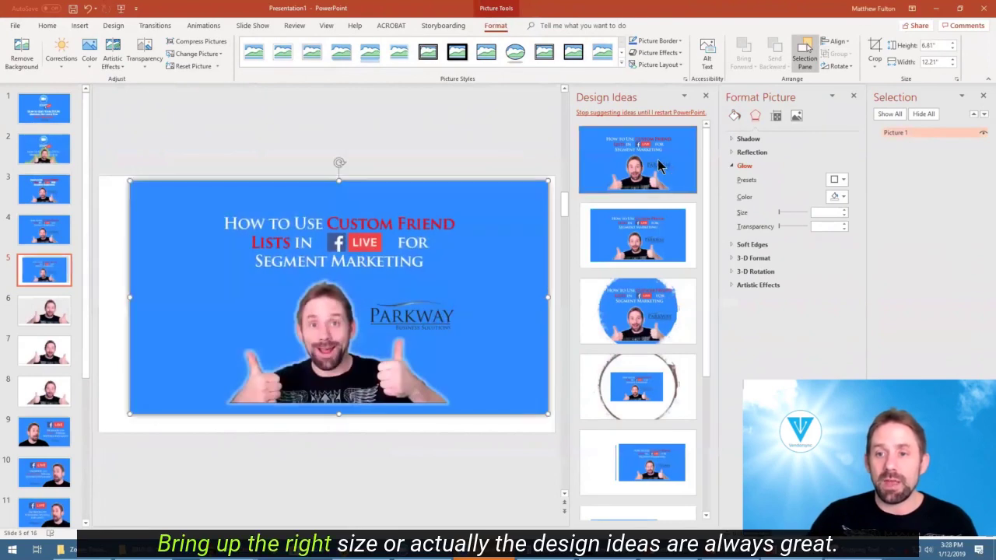
{"action": "left_click", "coordinate": [654, 155]}
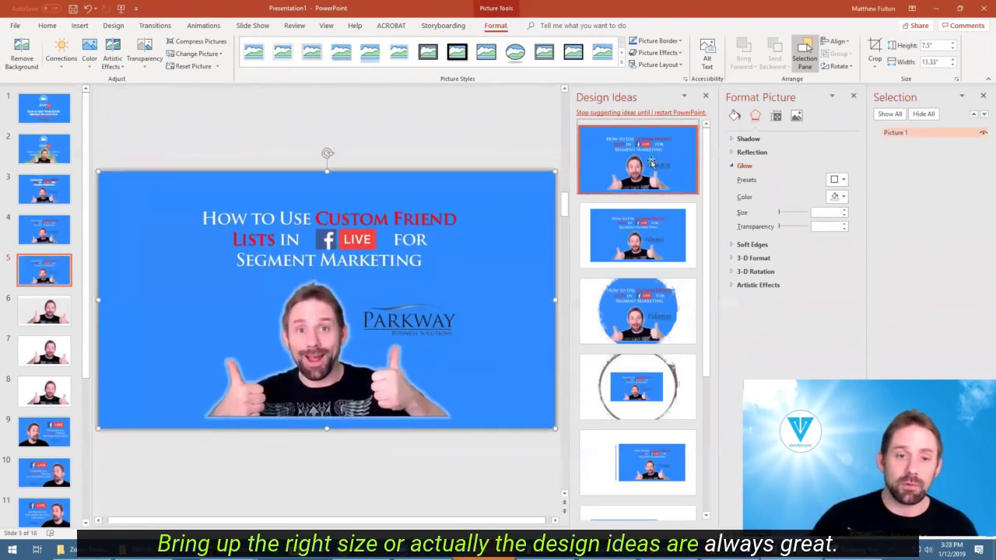
{"action": "right_click", "coordinate": [216, 318]}
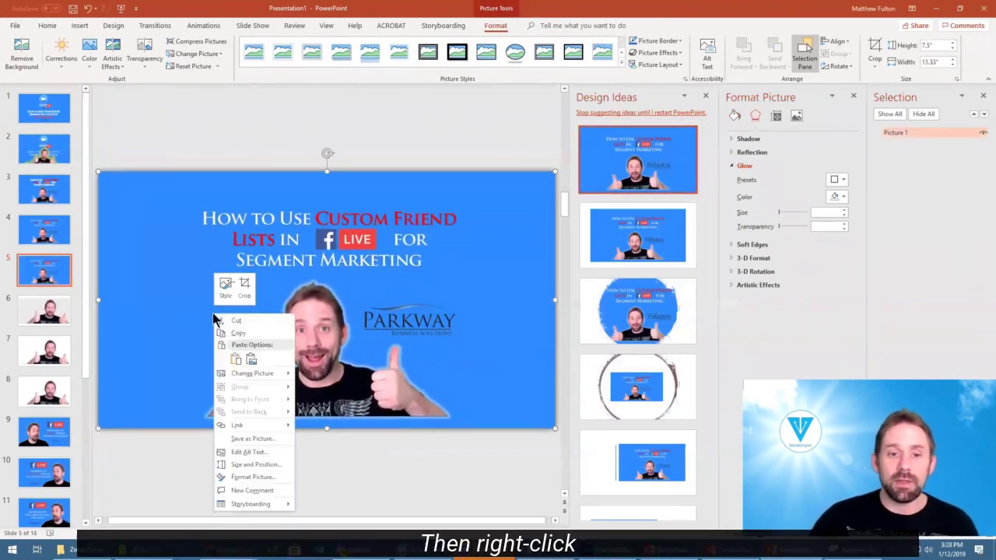
{"action": "left_click", "coordinate": [256, 438]}
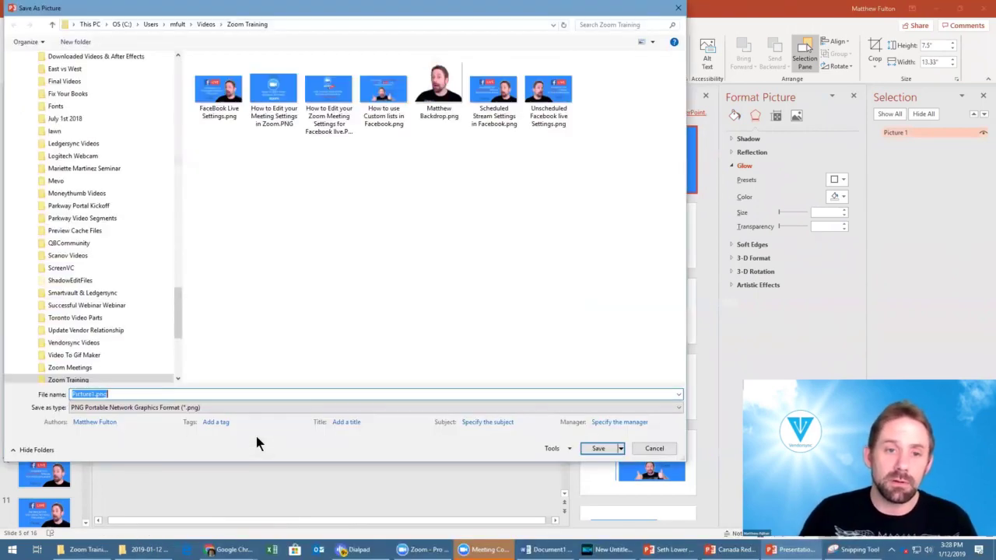